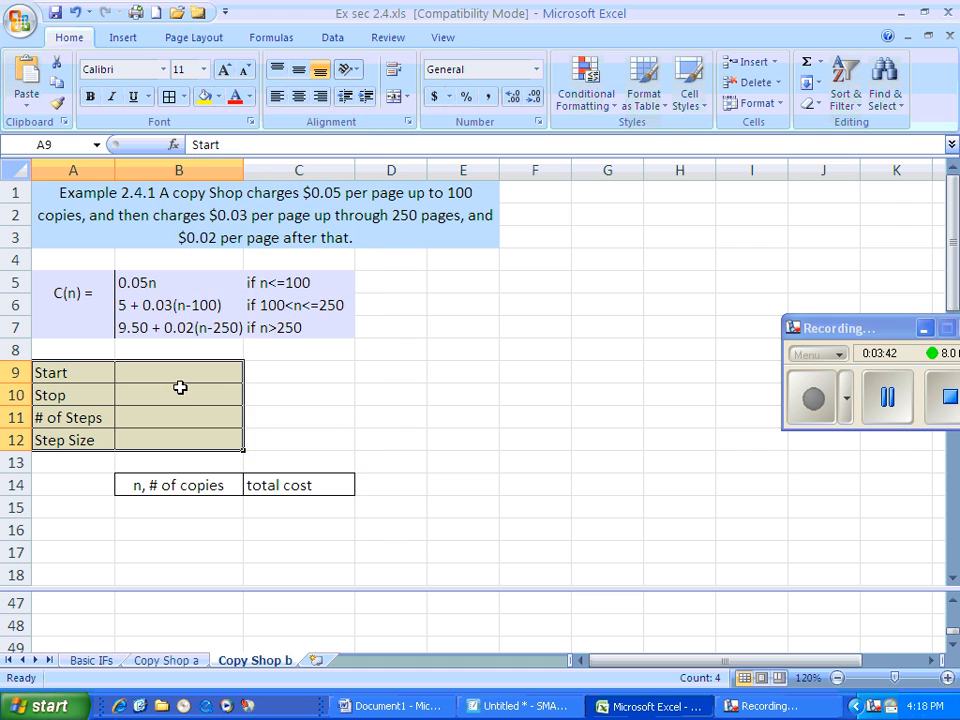
Enter 0 for Start, 300 for Stop and 100 for # of Steps in cells B9 through B11
click(193, 372)
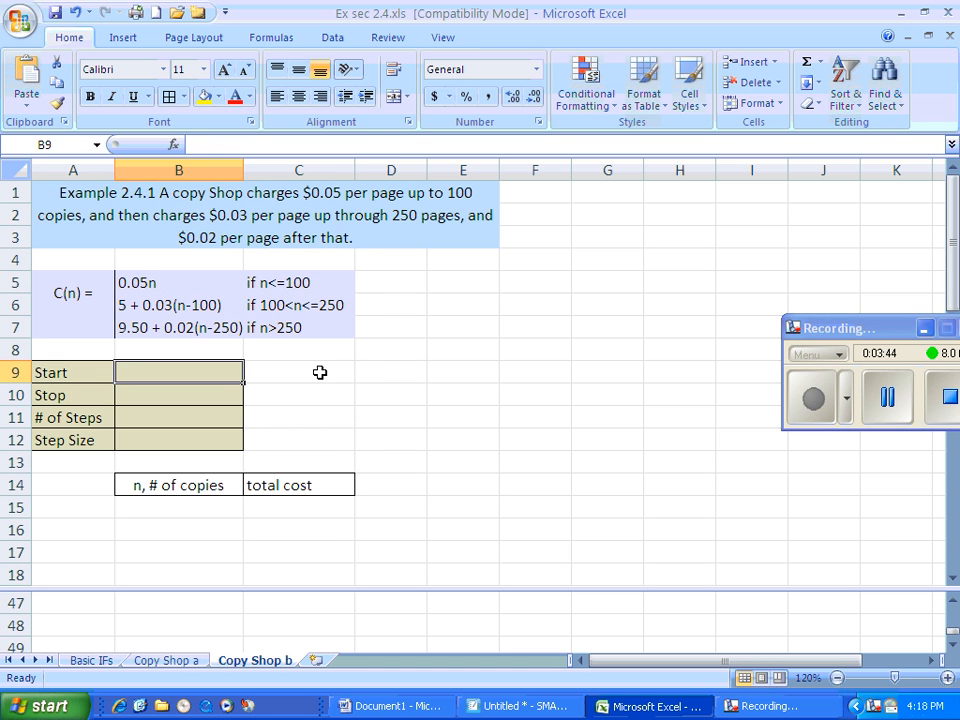
text(0)
key(Return)
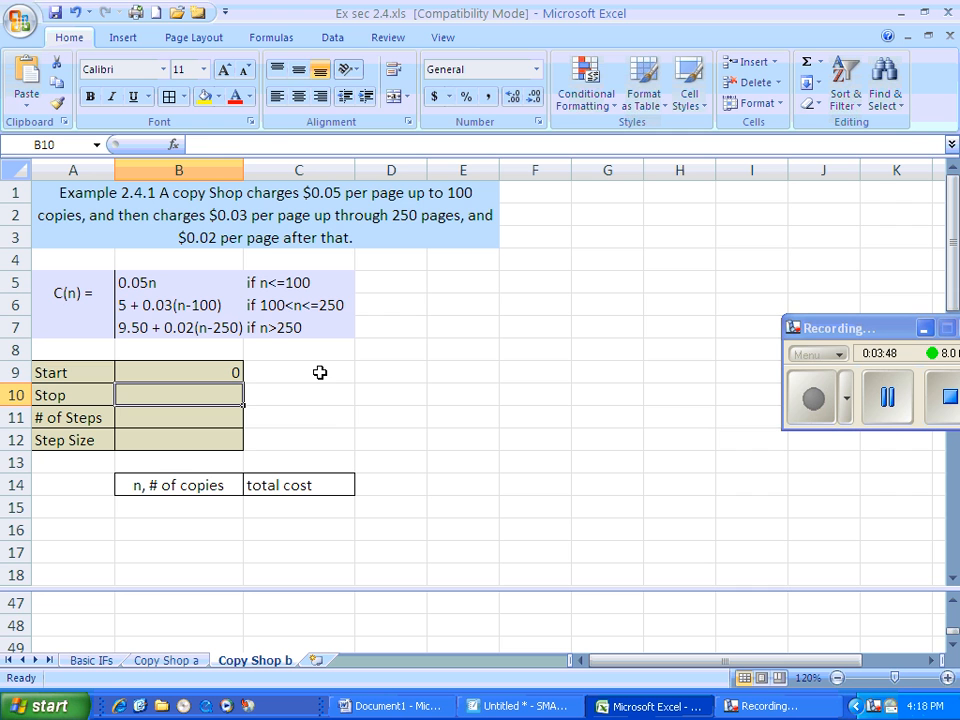
text(300)
key(Return)
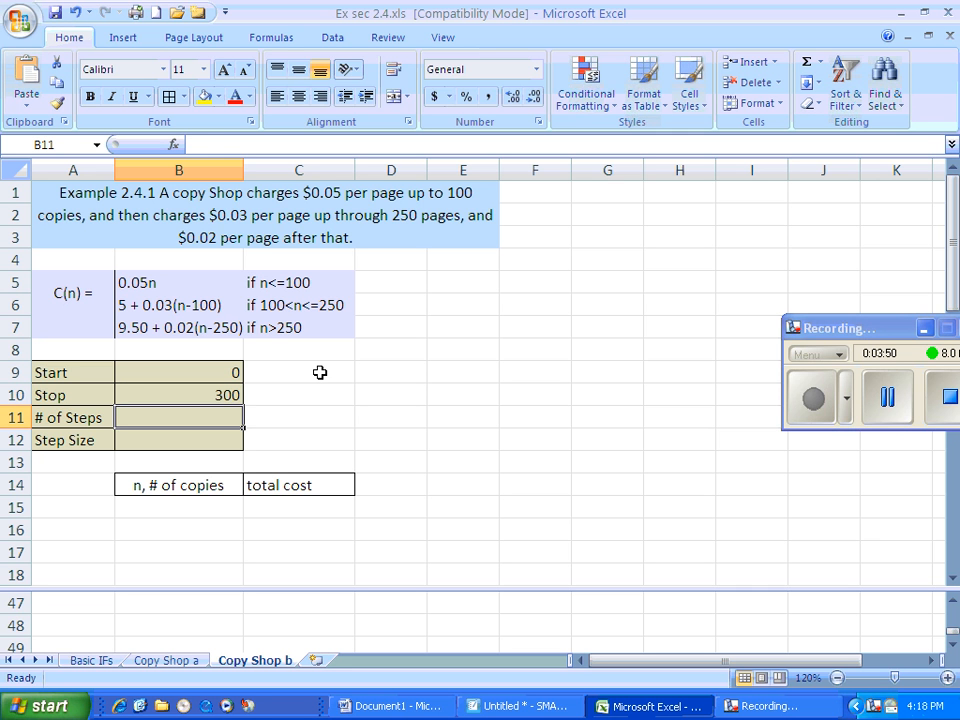
text(100)
key(Return)
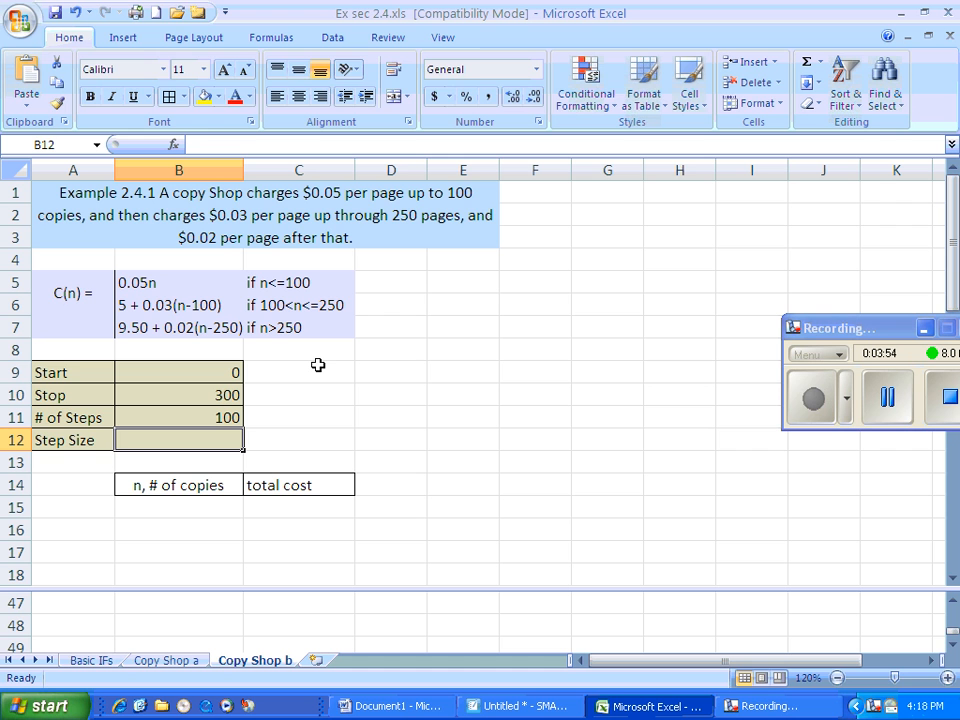
Calculate the Step Size in B12 with the formula =(B10-B9)/B11
text(=()
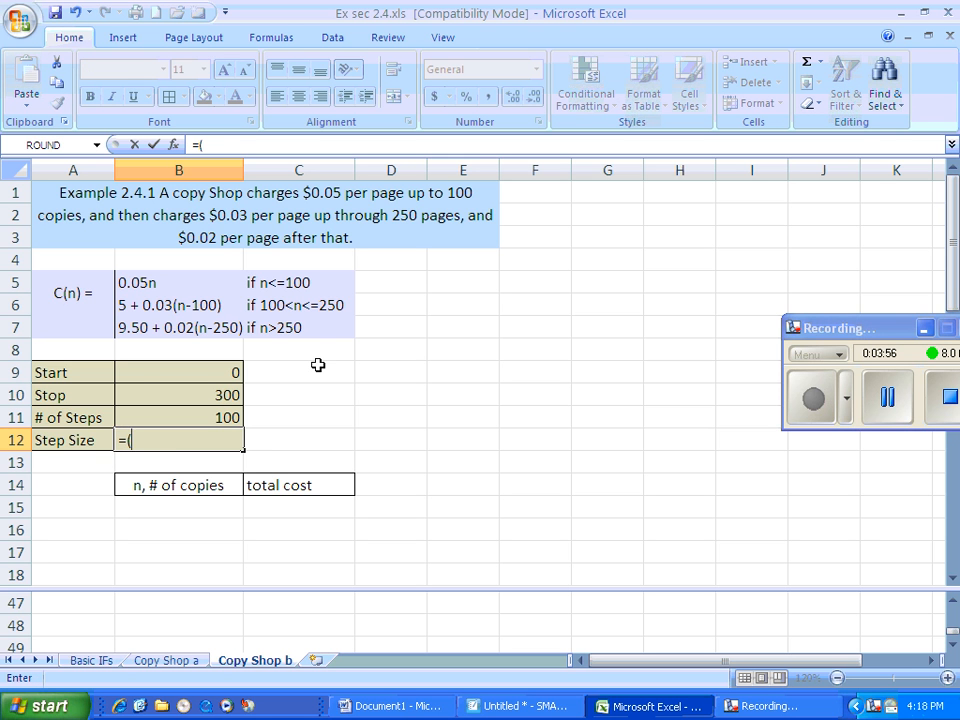
click(204, 393)
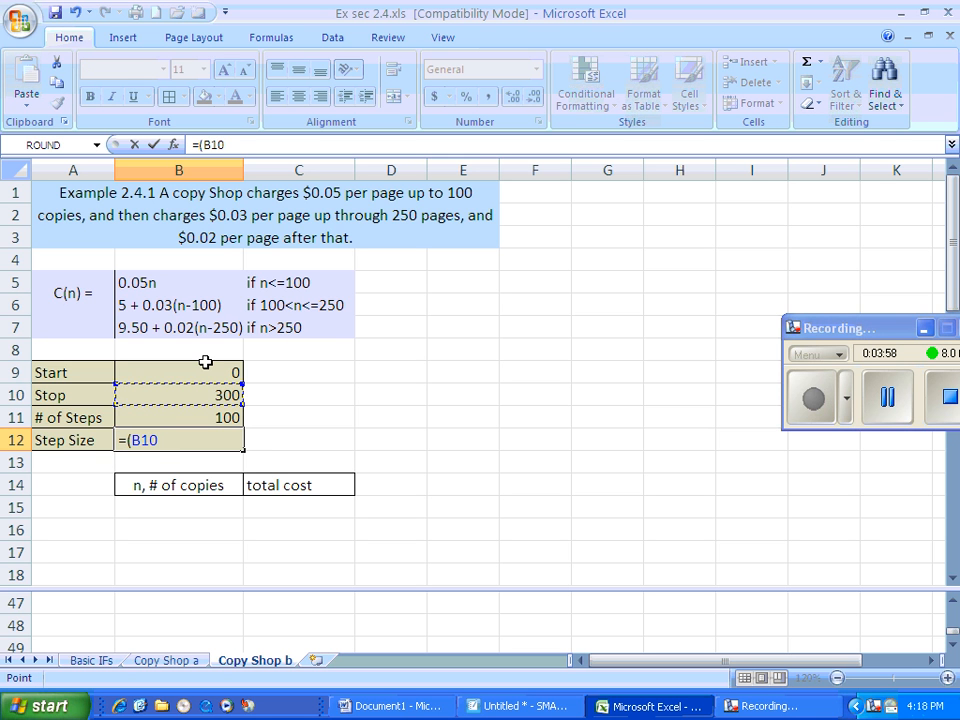
text(-)
click(224, 376)
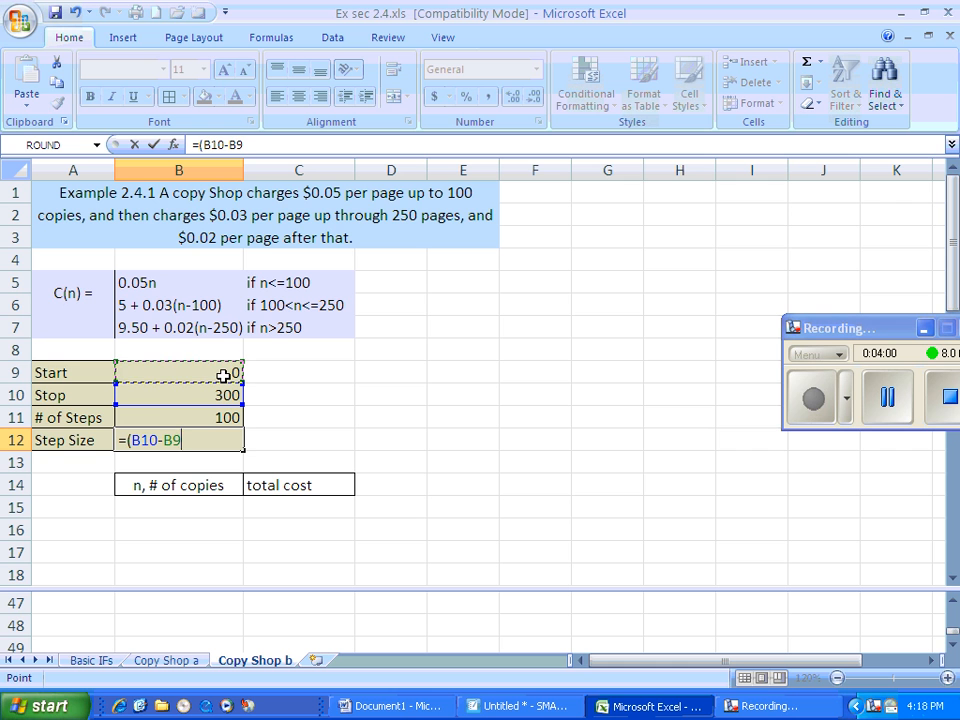
text()/)
click(209, 416)
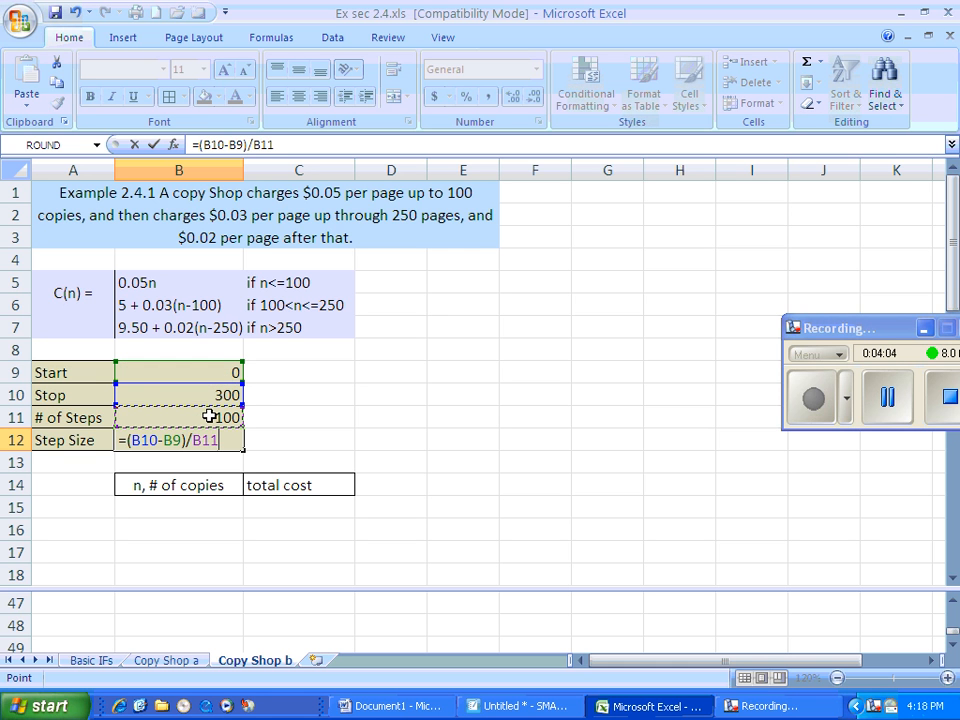
key(Return)
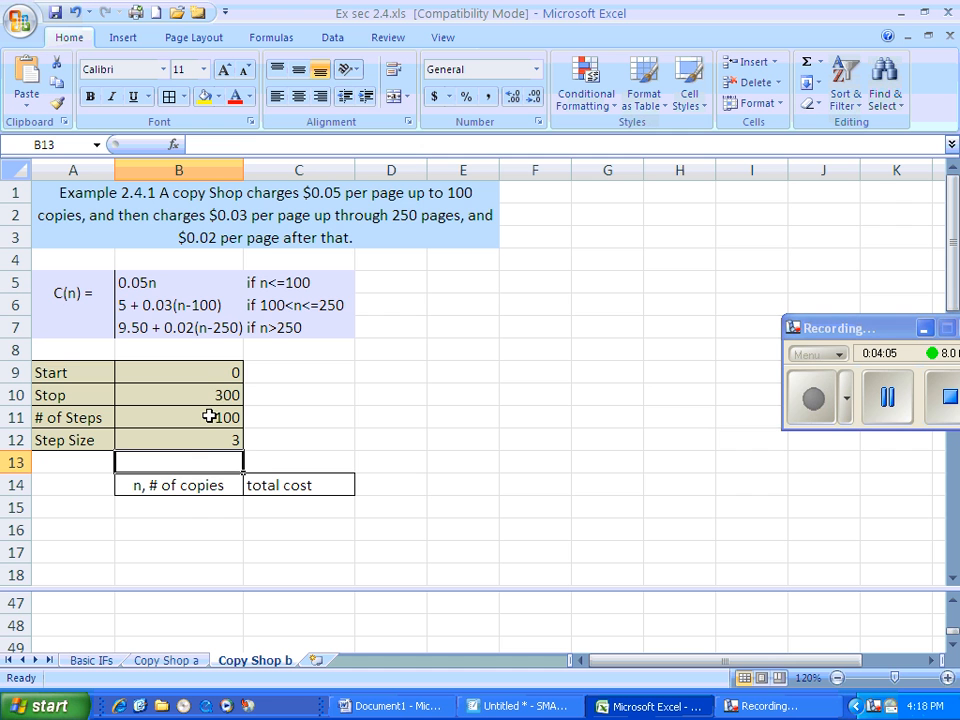
Link the first number of copies in B15 to the Start value with =B9
click(199, 507)
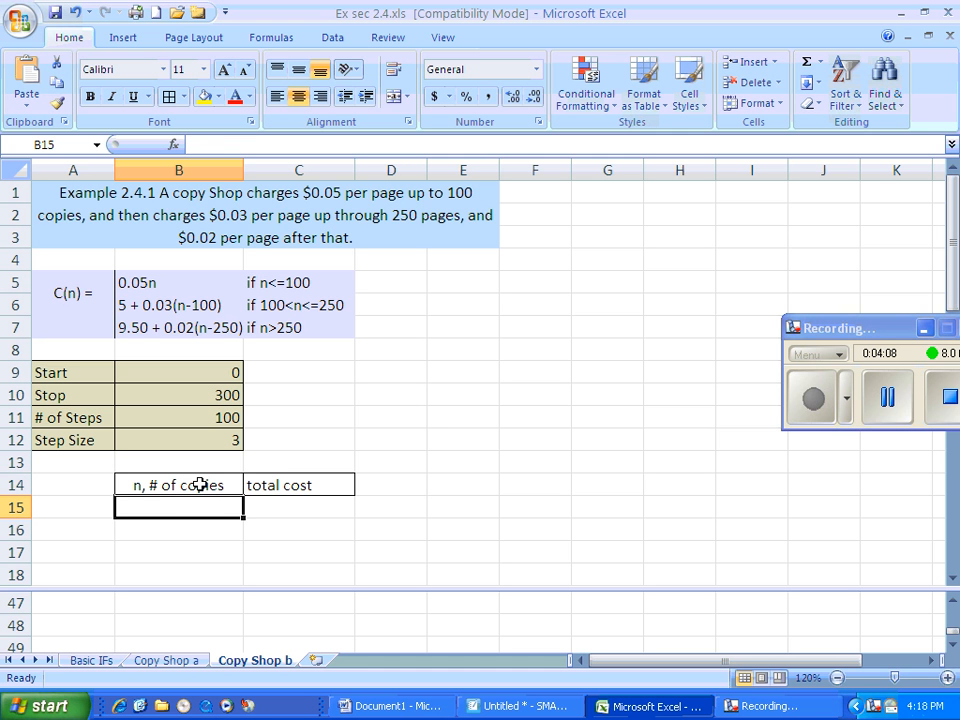
text(=)
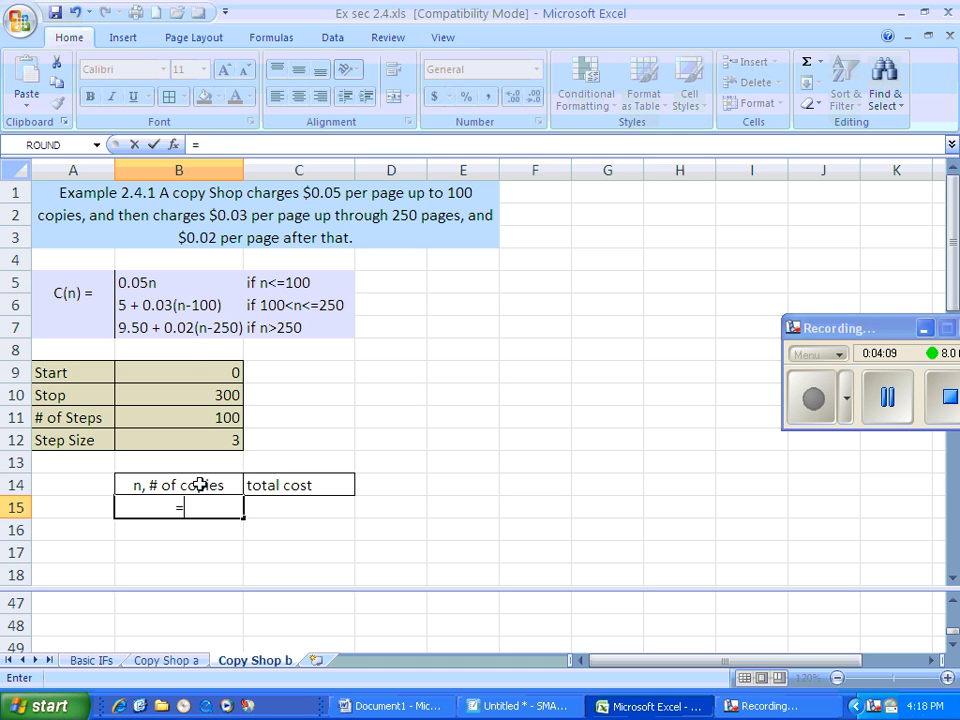
click(199, 370)
key(Return)
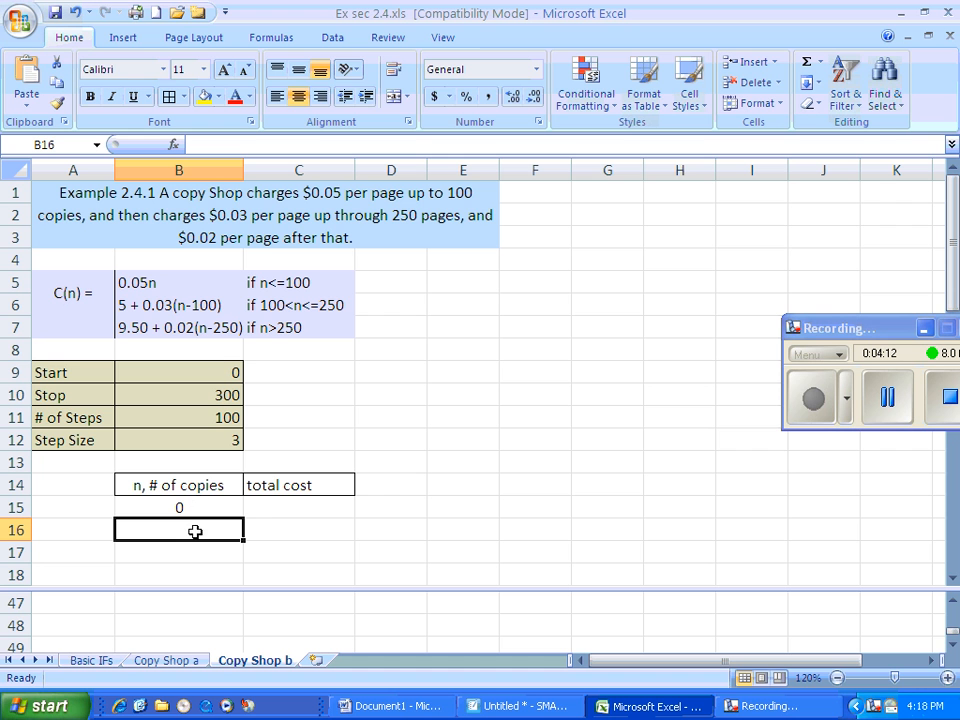
Enter =B15+$B$12 in B16 so the number of copies increases by the fixed step size
text(=)
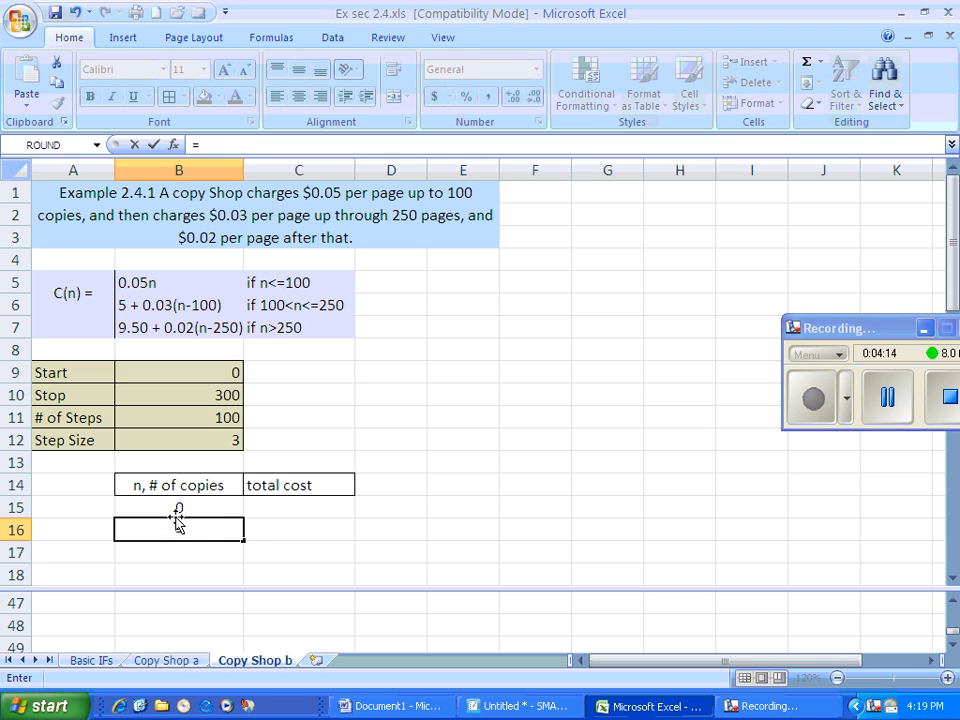
click(181, 506)
text(+)
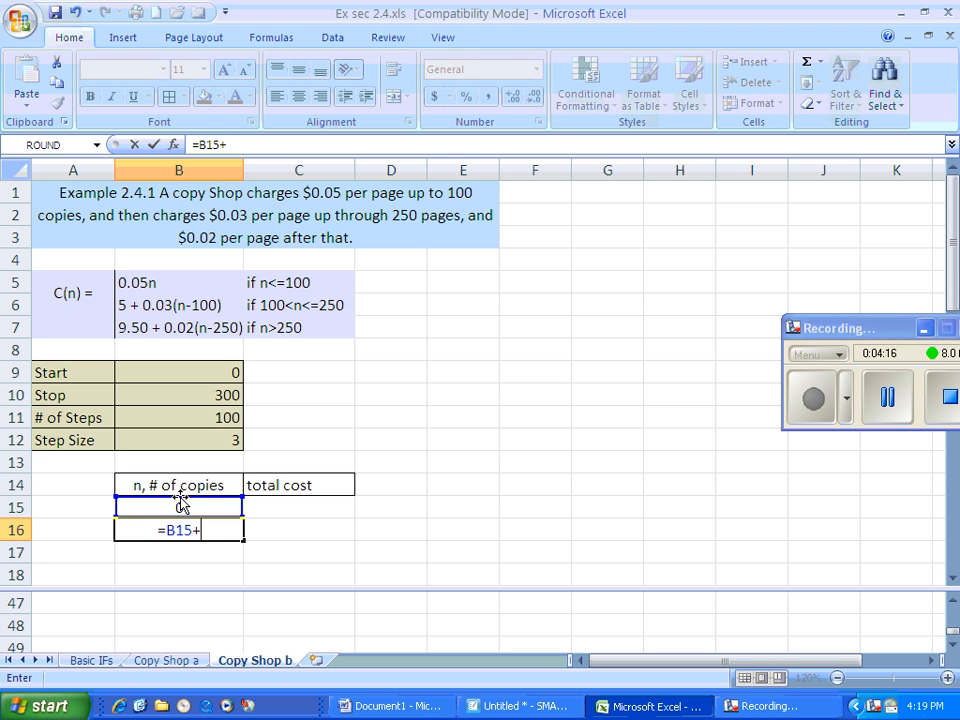
click(201, 438)
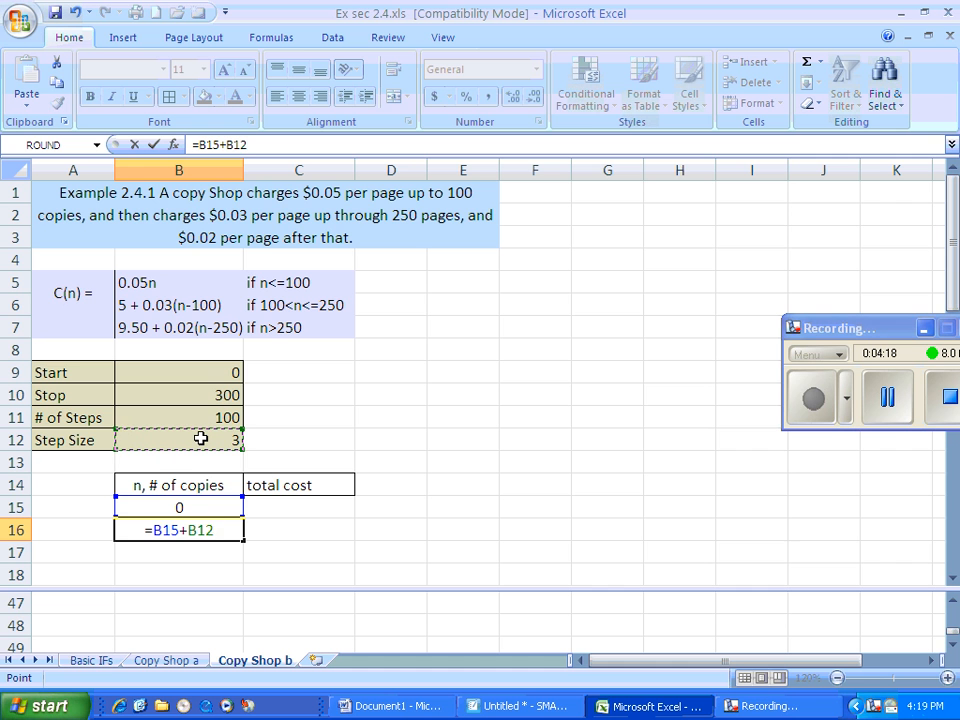
key(F4)
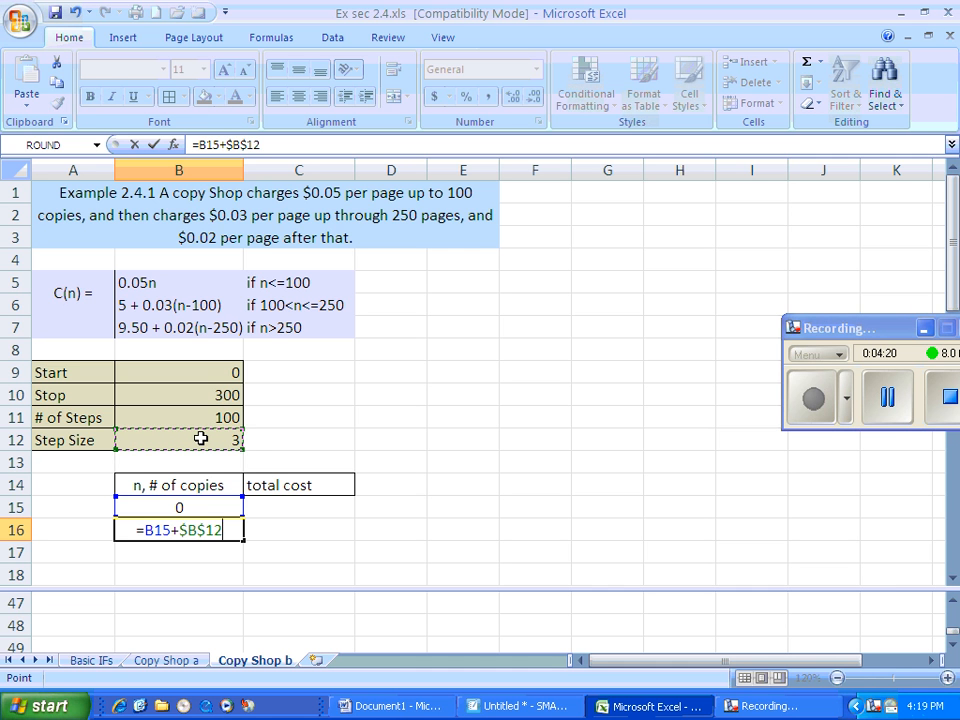
key(Return)
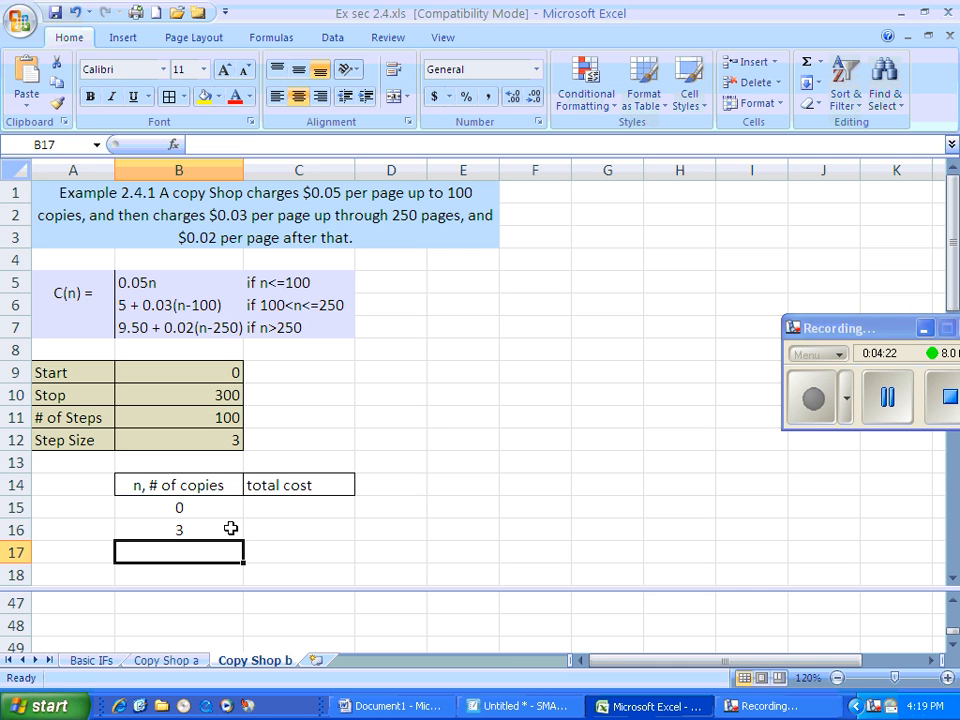
Fill the B16 formula down the n, # of copies column through B115
click(955, 648)
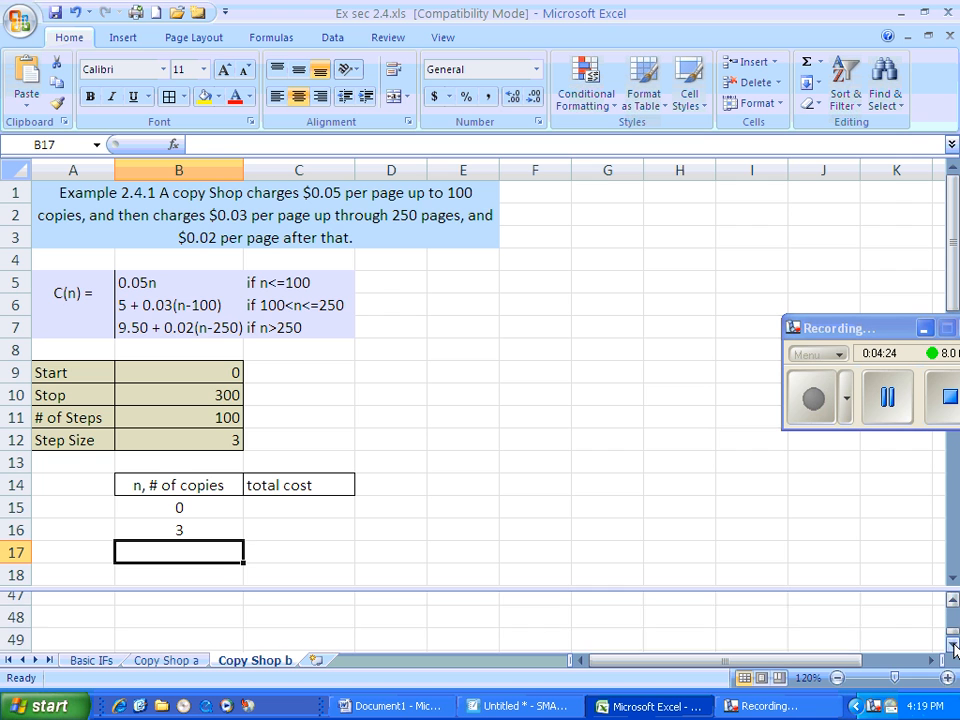
click(187, 628)
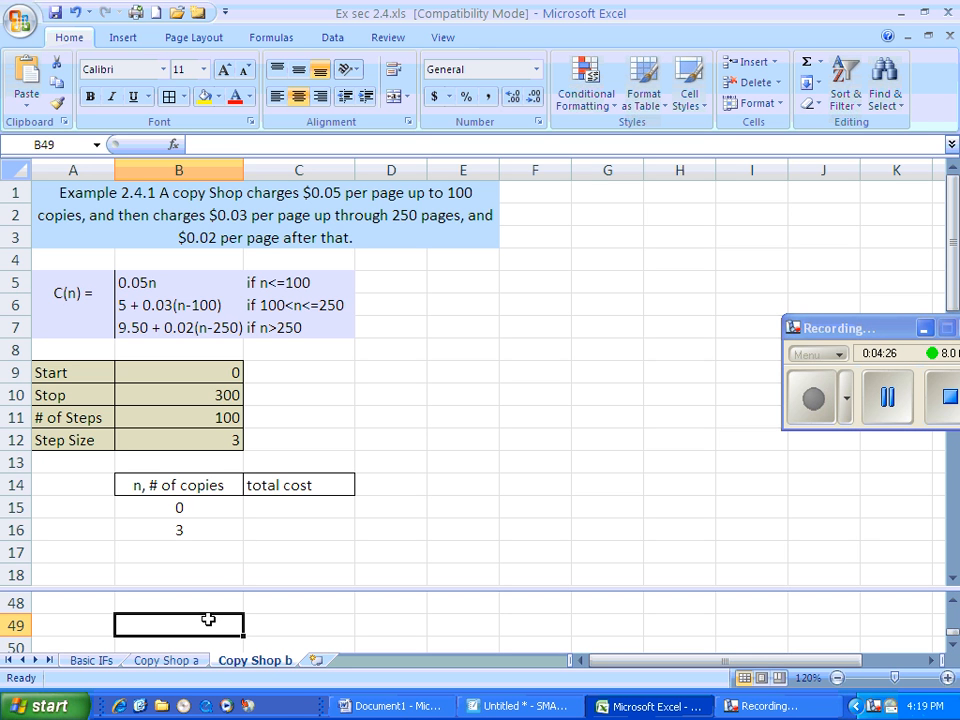
click(56, 144)
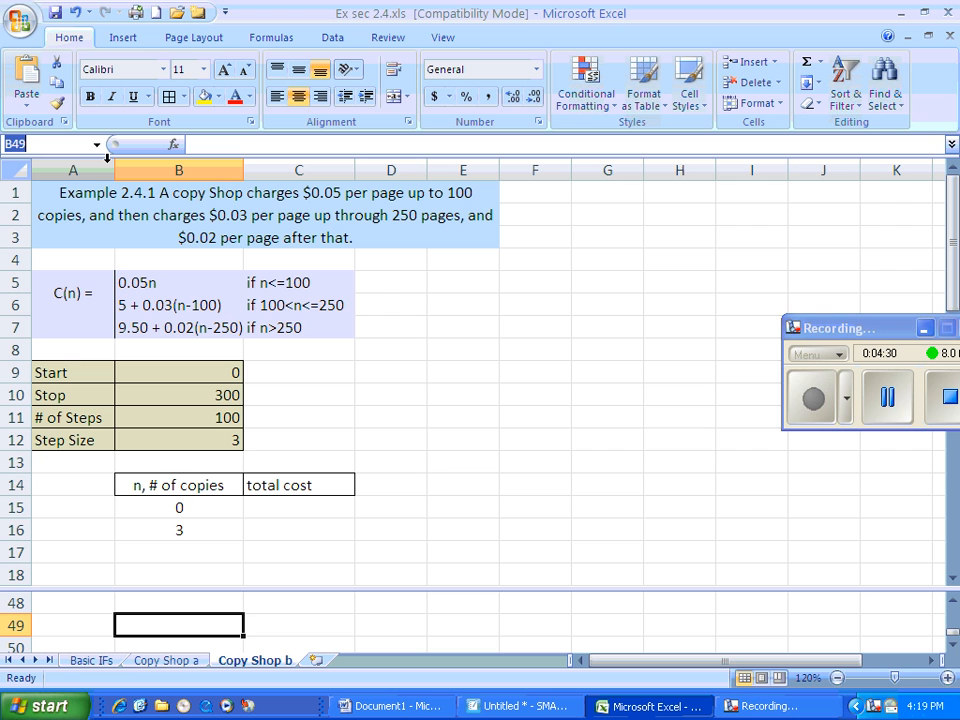
text(A115)
key(Return)
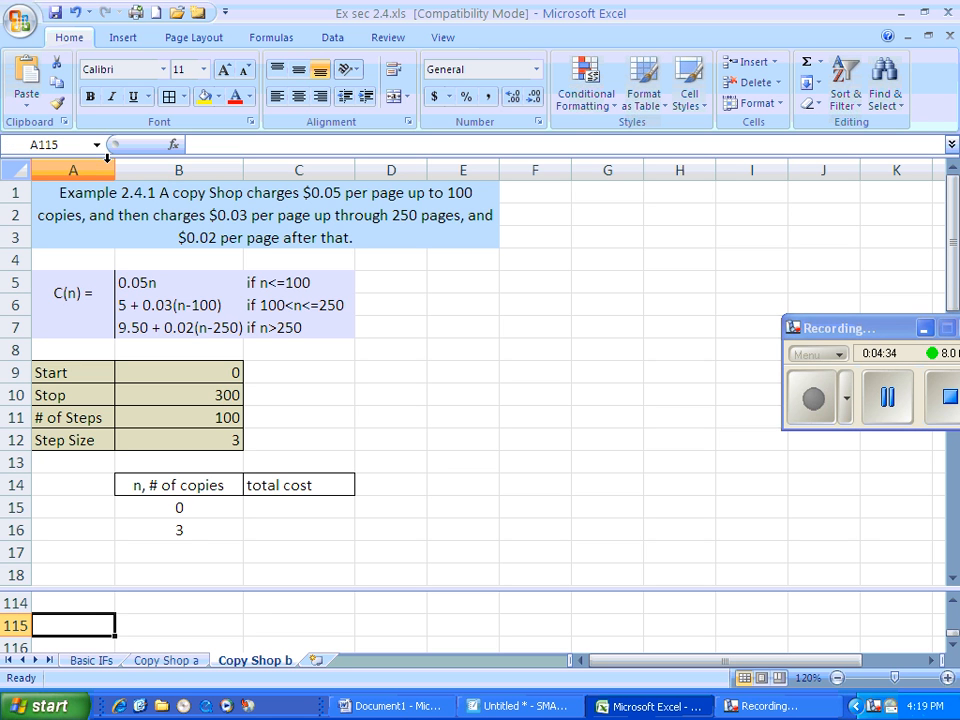
click(192, 526)
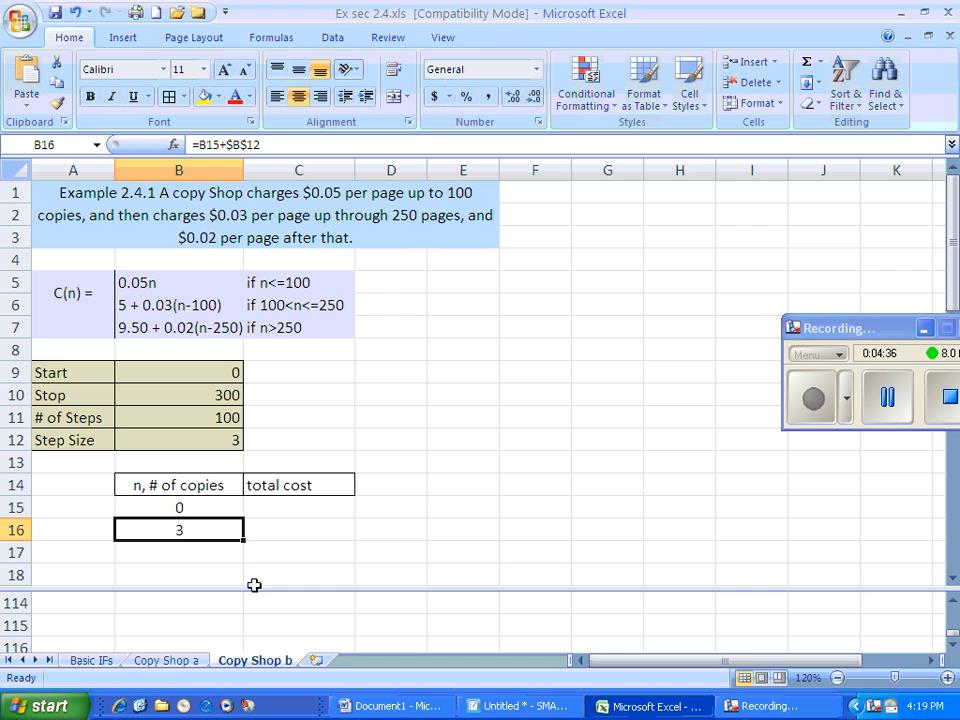
shift+click(185, 629)
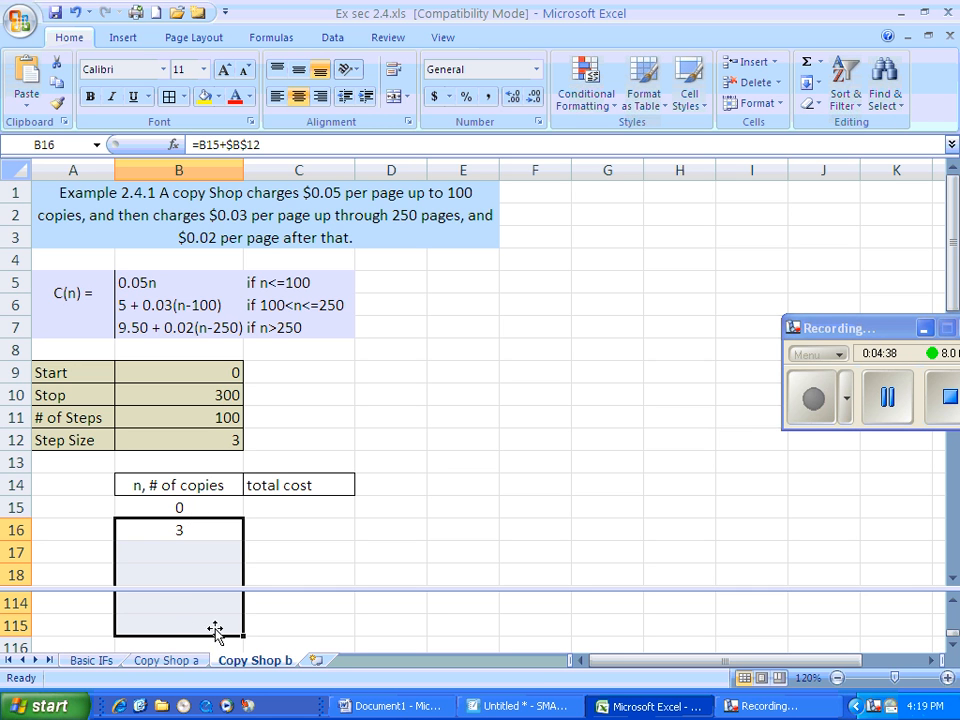
key(ctrl+d)
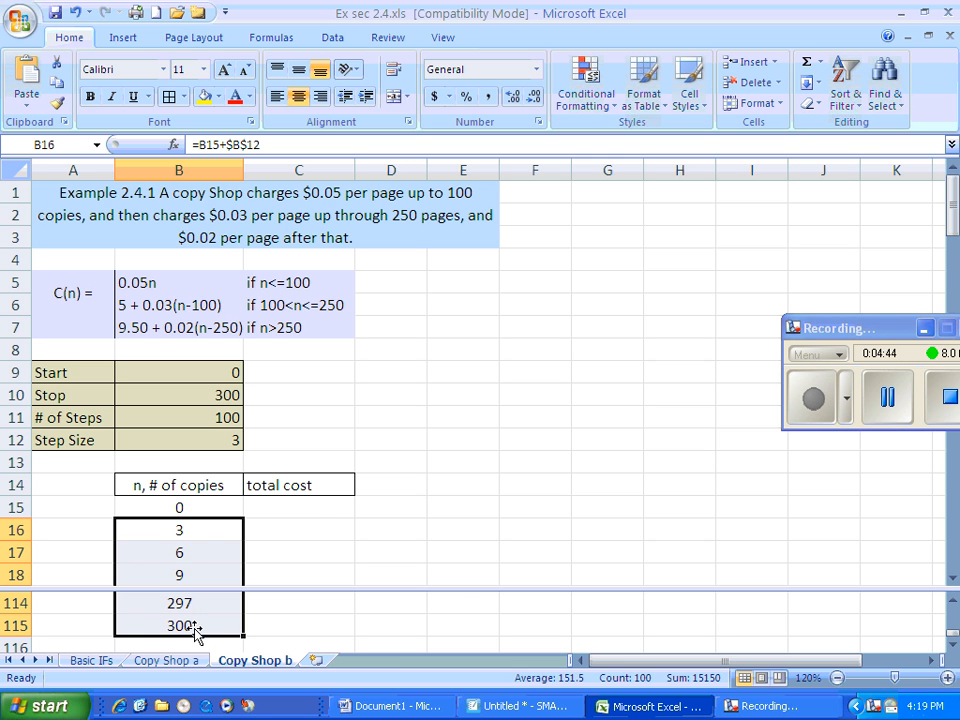
Begin the total cost formula in C15 with =IF(B15<=100,.05*B15, to cover the first price tier
click(302, 507)
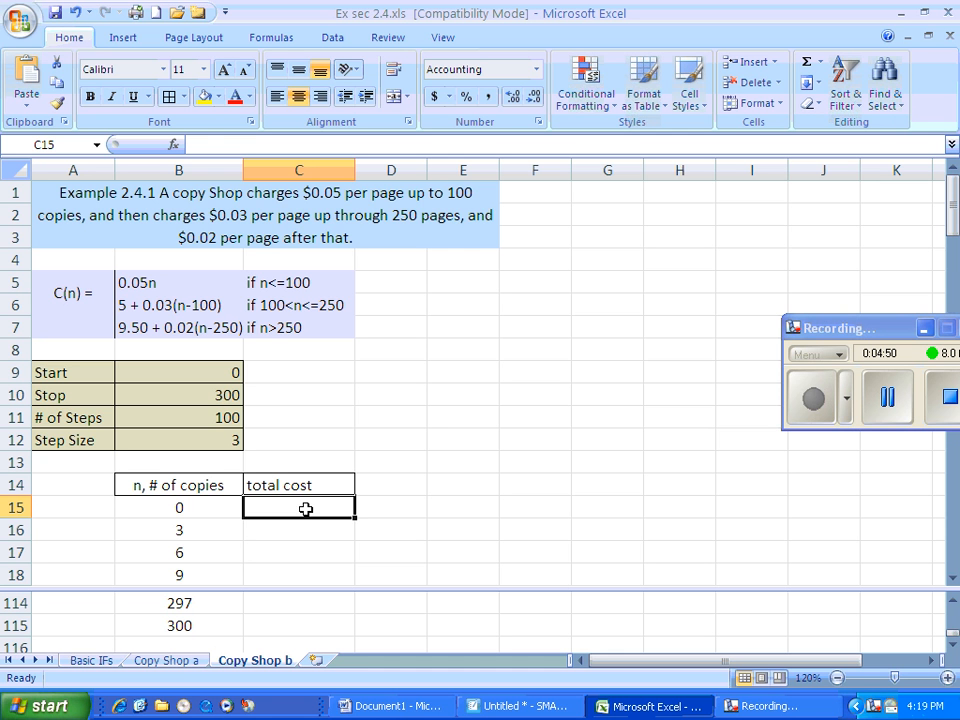
text(=if)
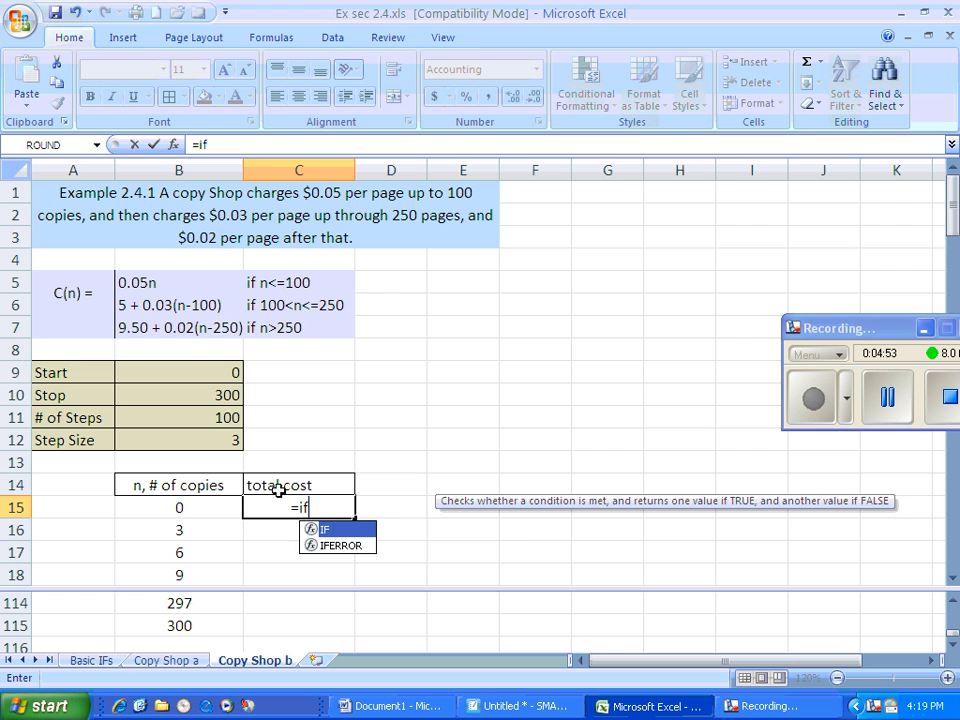
key(Tab)
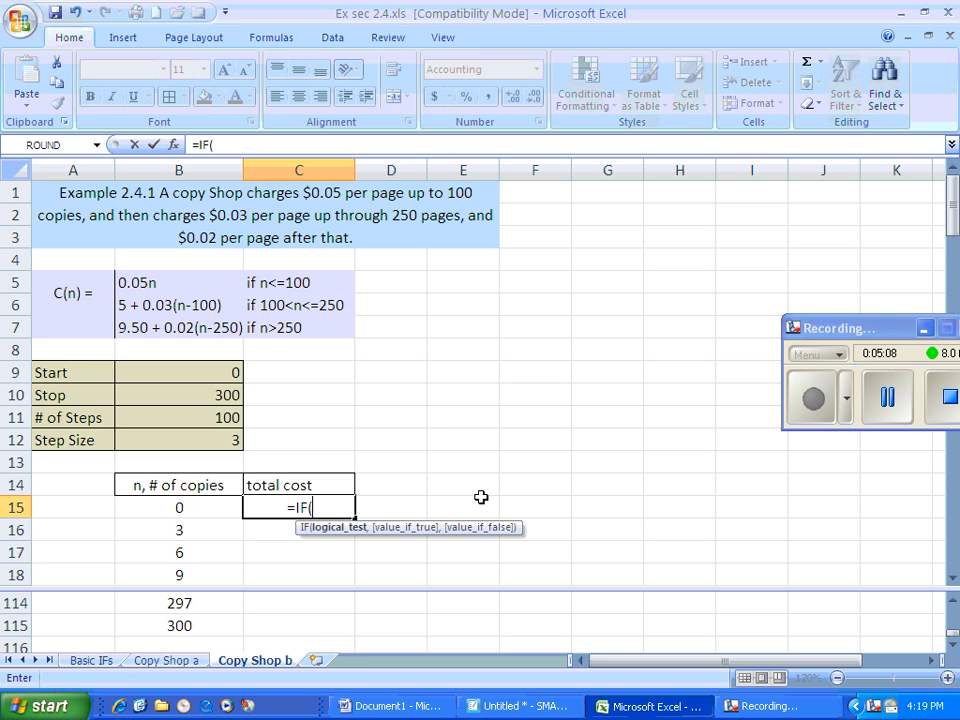
click(172, 507)
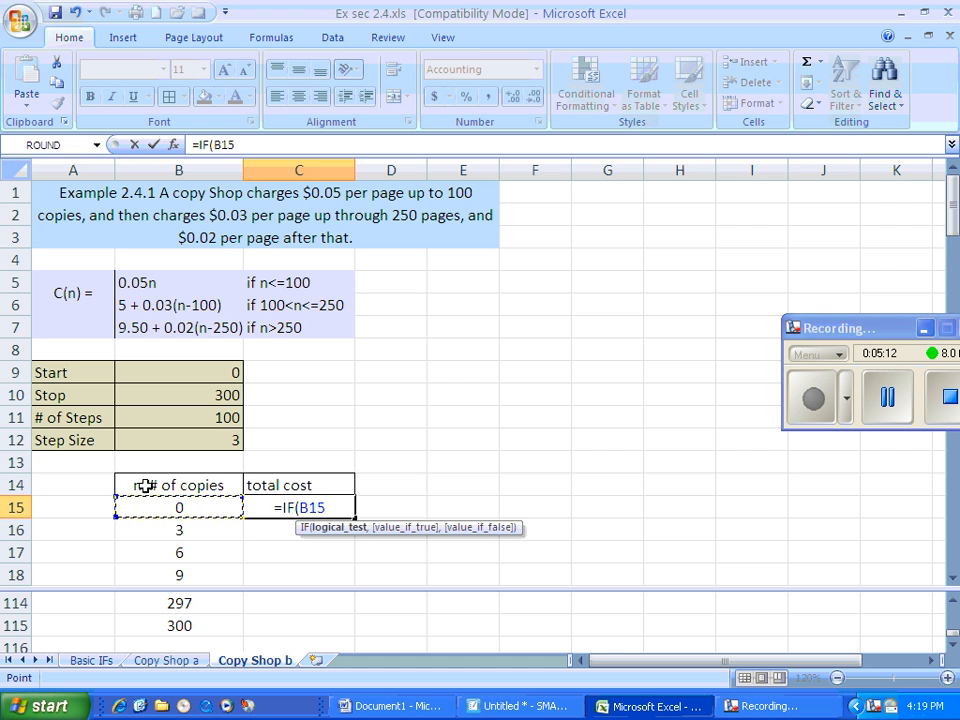
text(<=100,)
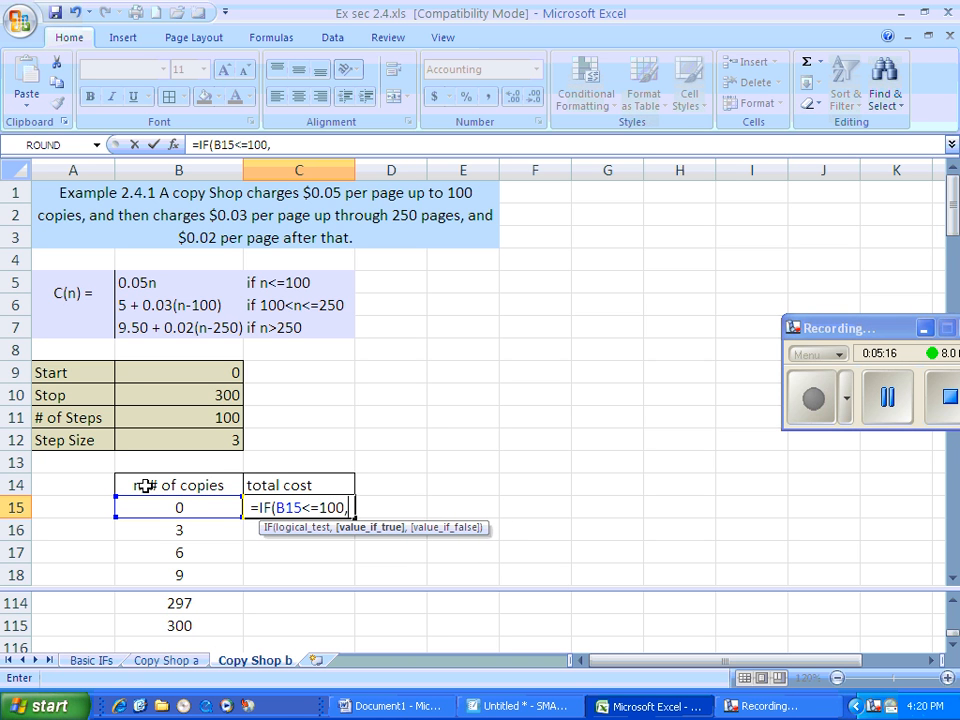
text(.05*)
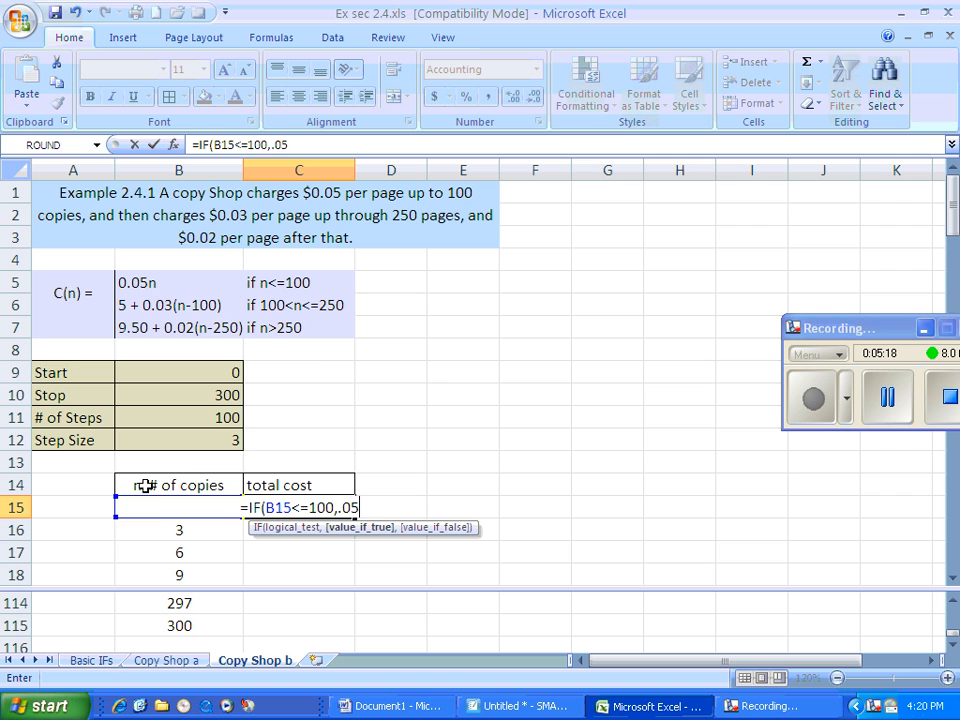
click(164, 507)
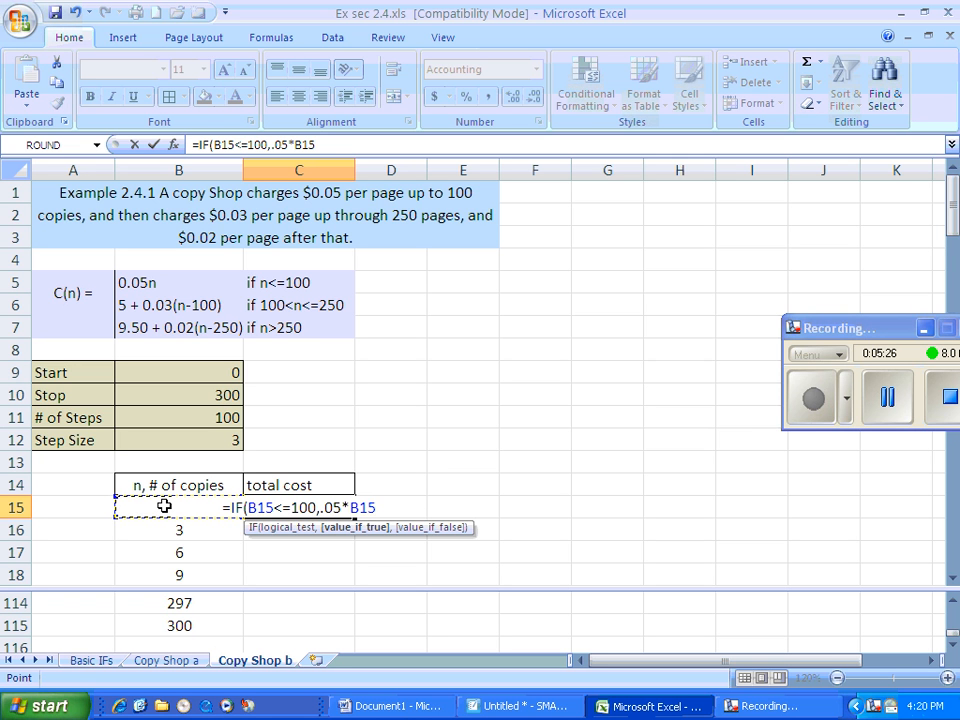
text(,)
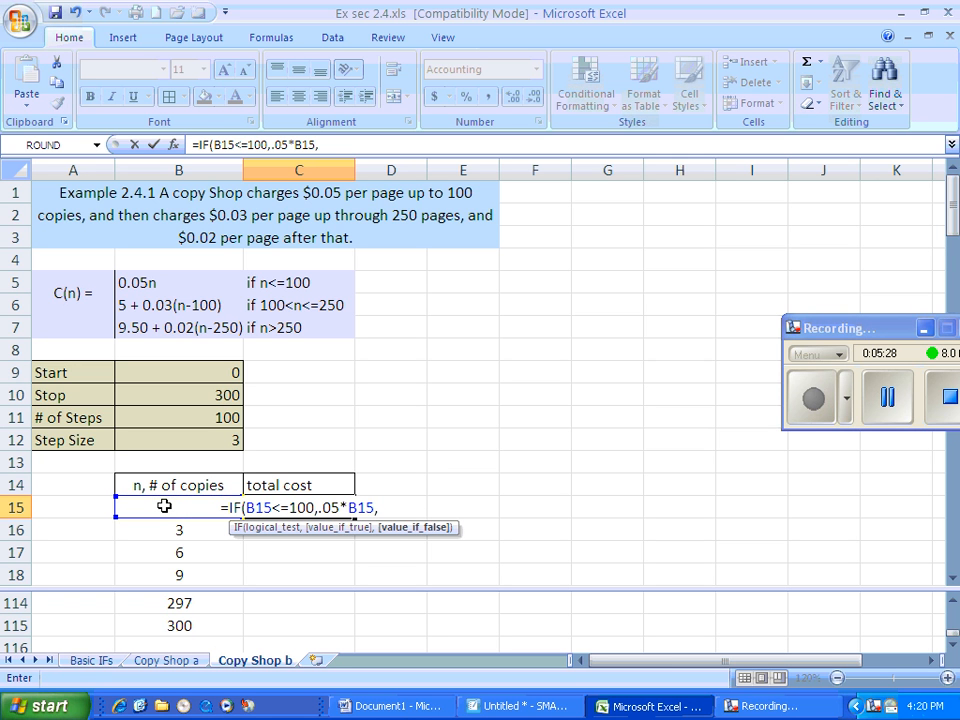
text(if()
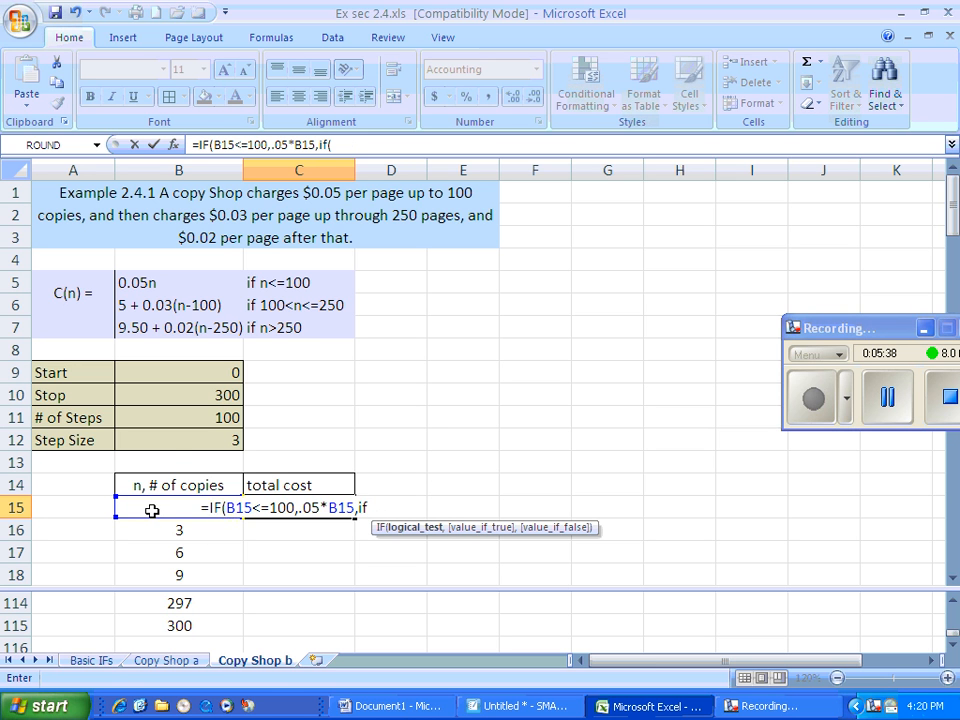
Continue the total cost formula in C15 with a nested if(B15<=250, as the test for the second price tier
click(151, 510)
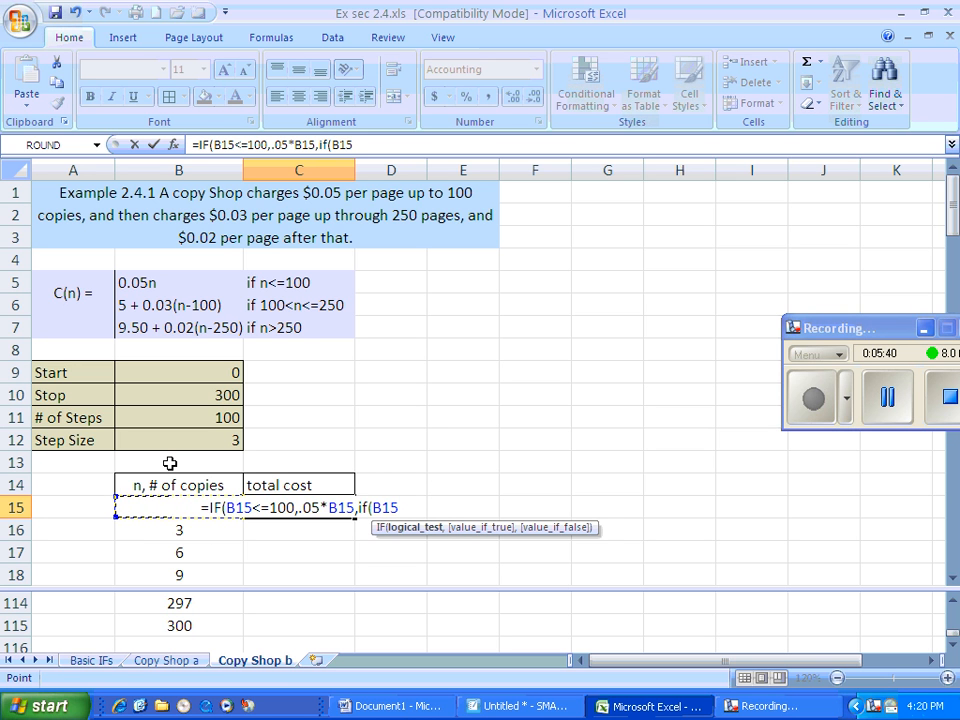
text(<=)
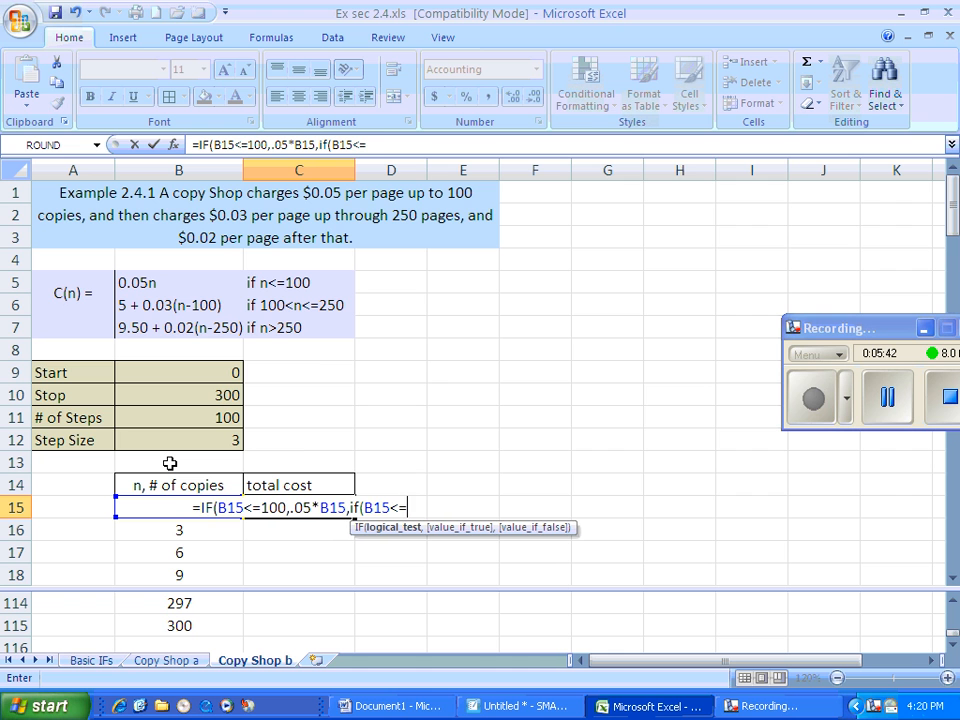
text(250)
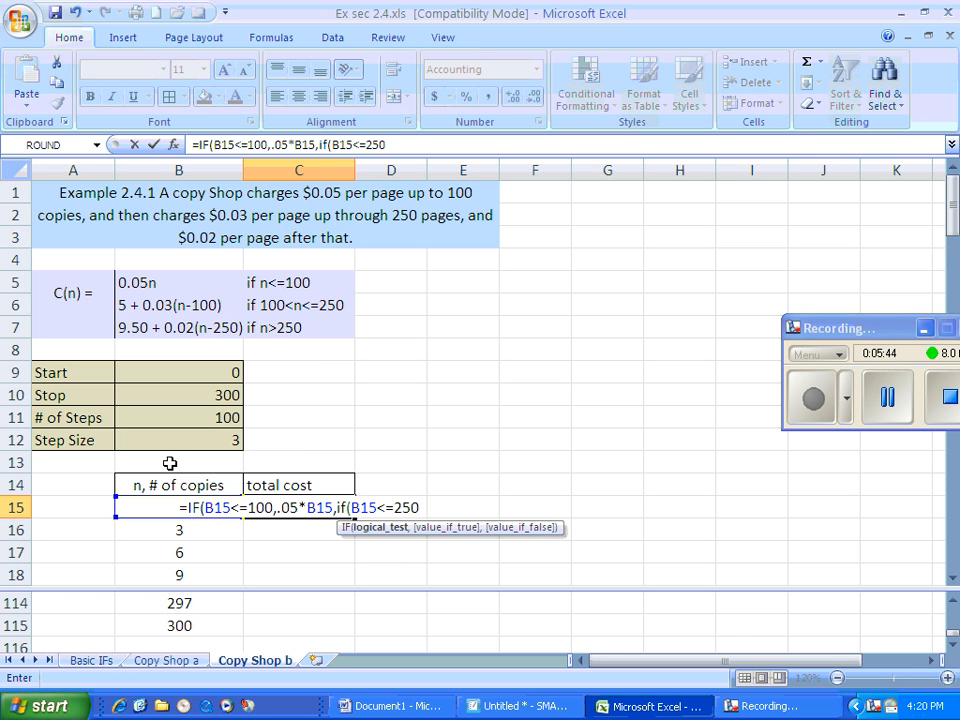
text(,)
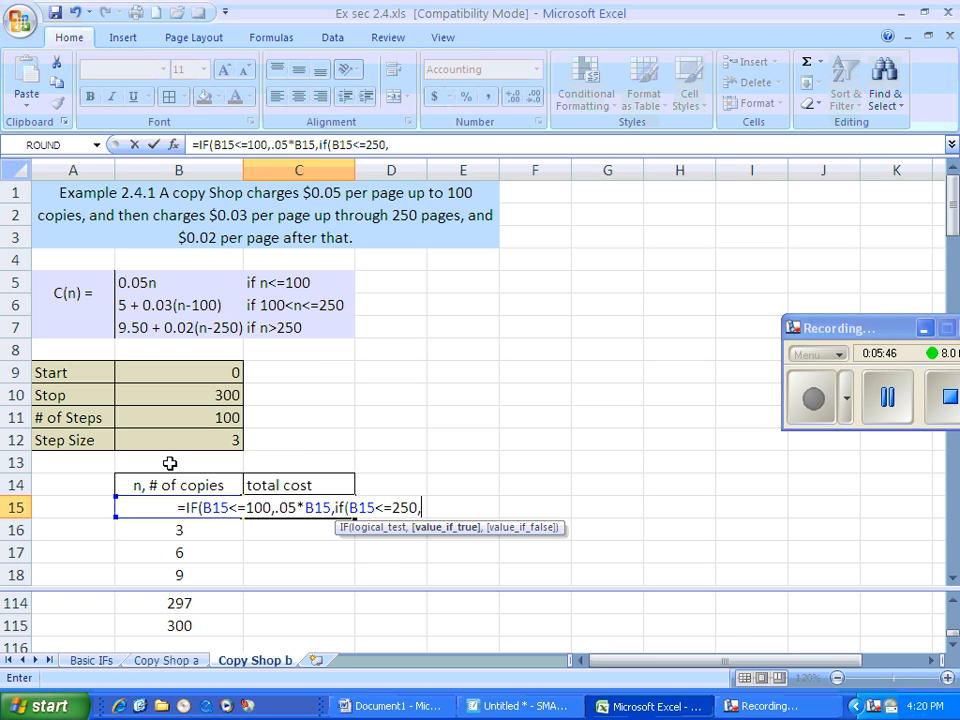
text(5)
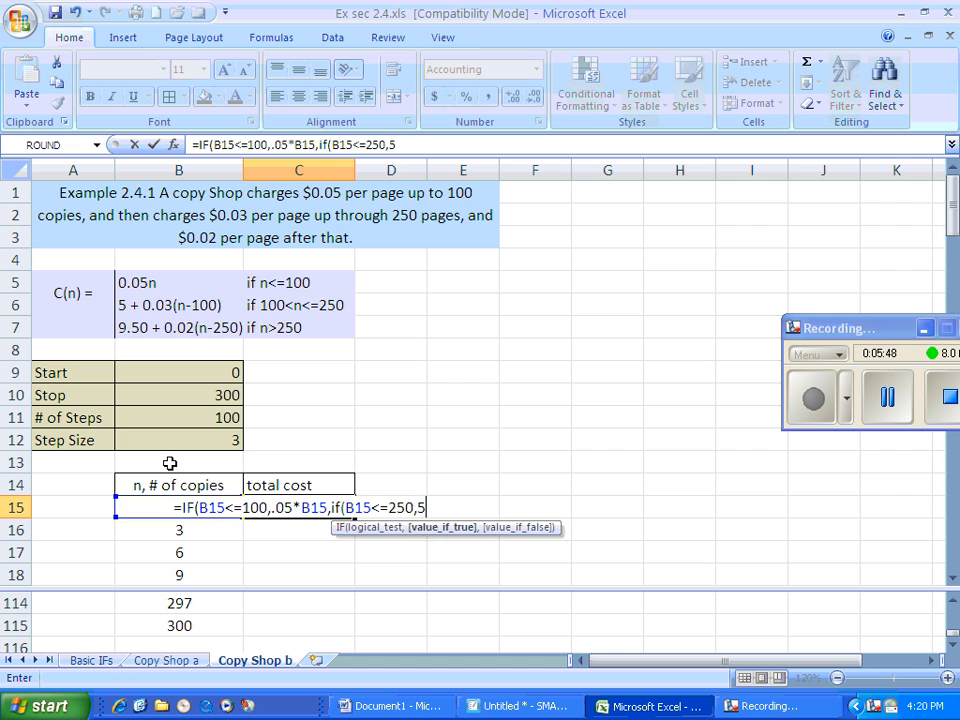
text(+.0)
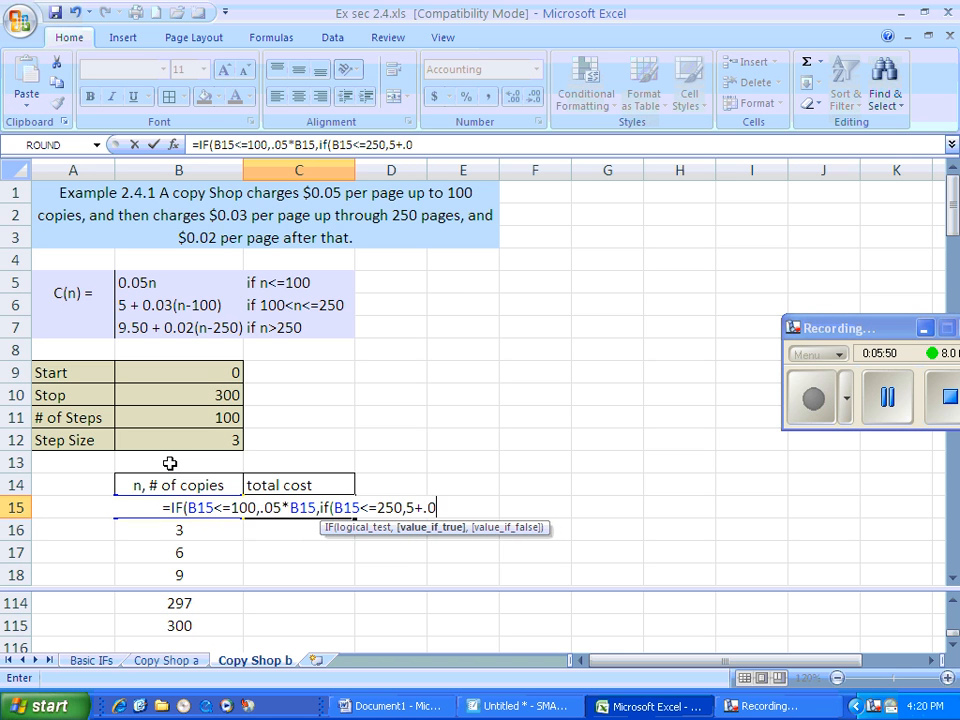
text(3*()
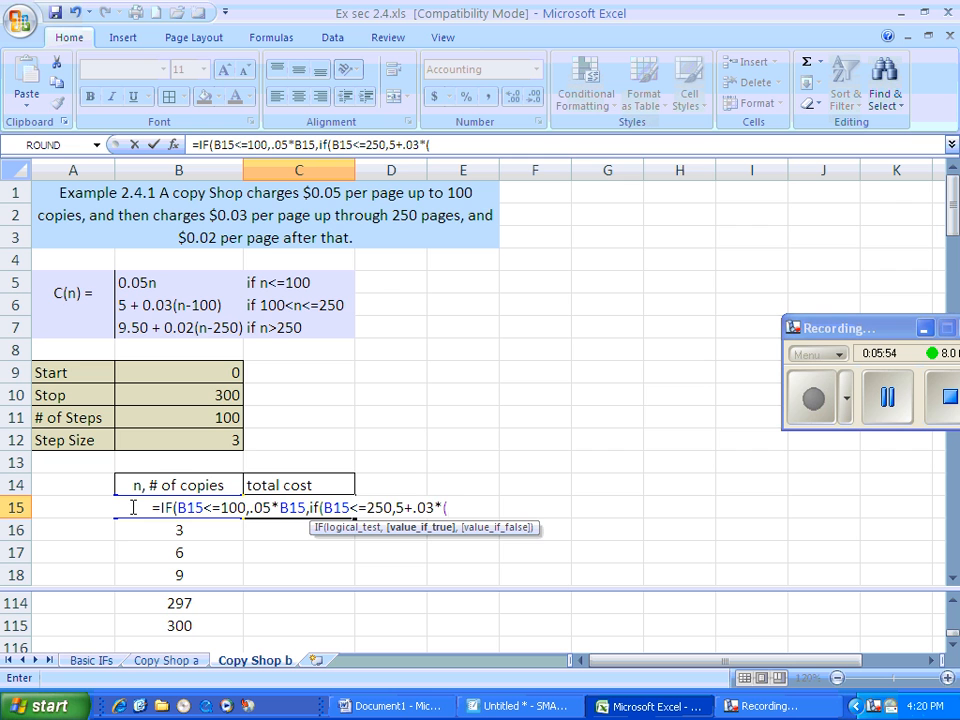
text(B15)
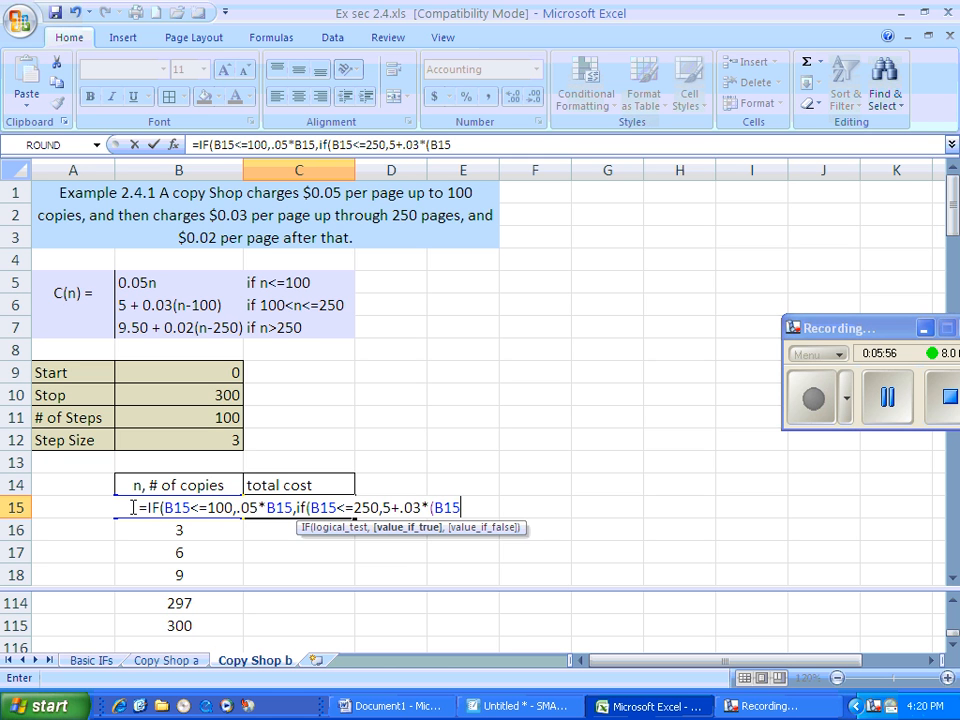
text(-100)
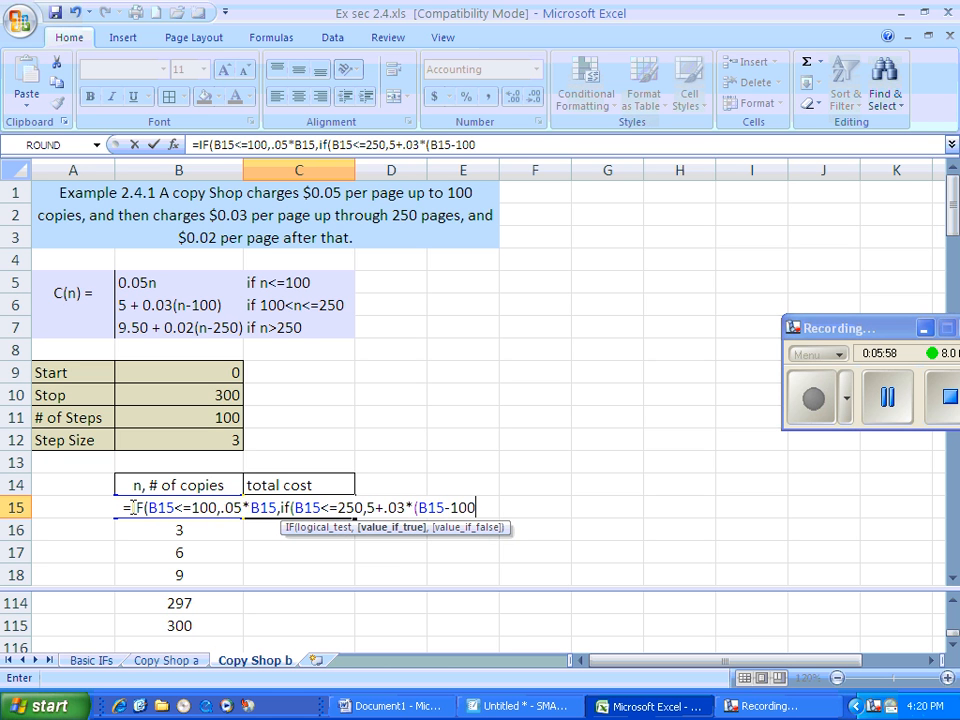
text())
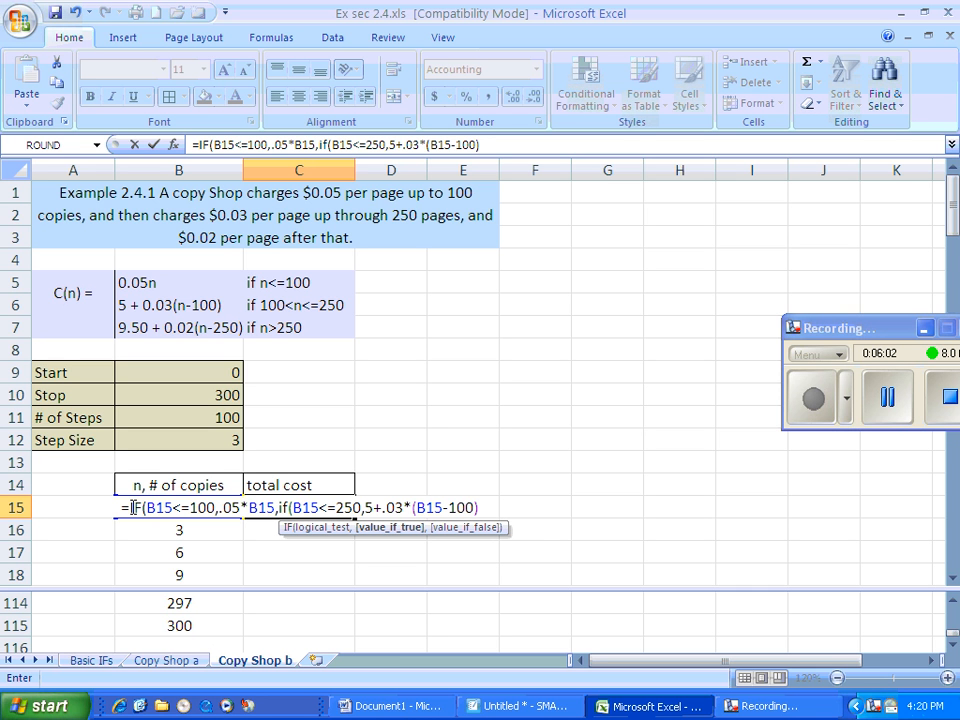
text(,)
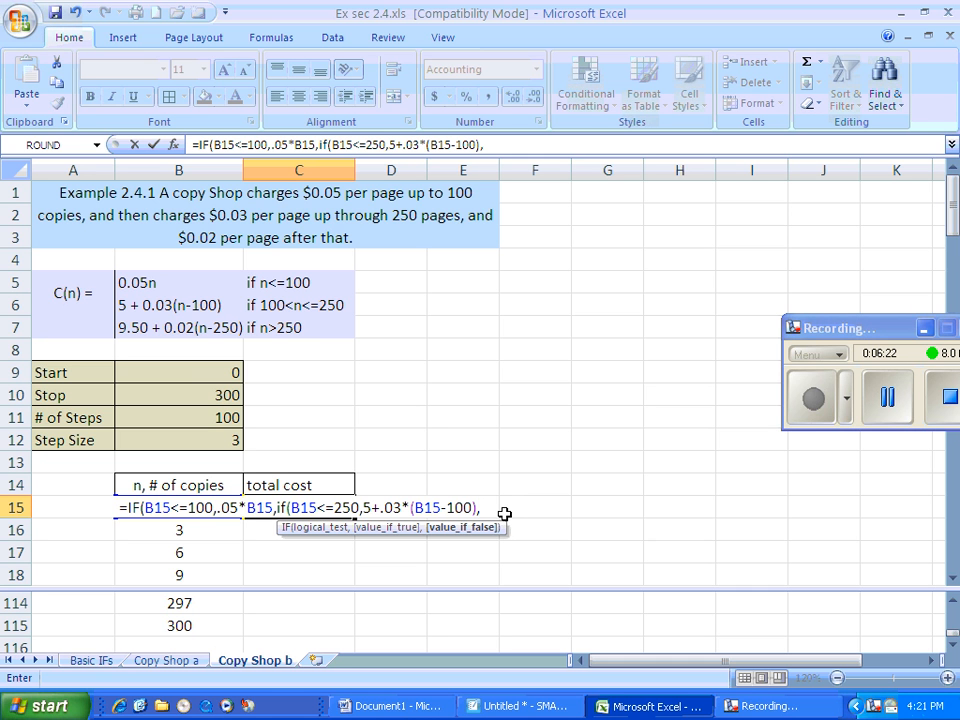
text(9)
key(Return)
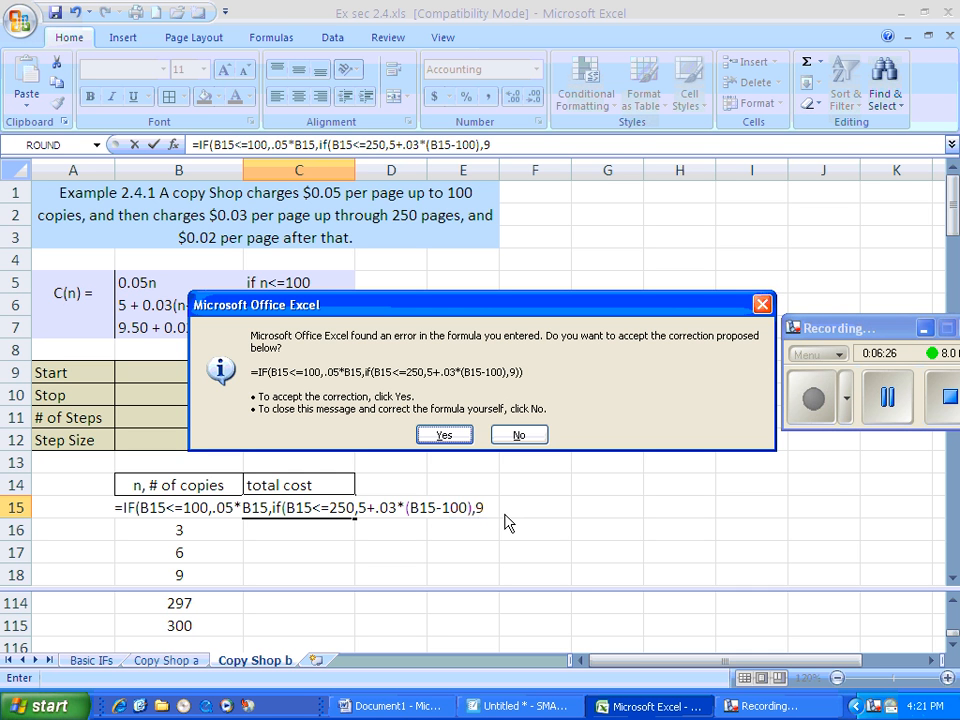
click(521, 438)
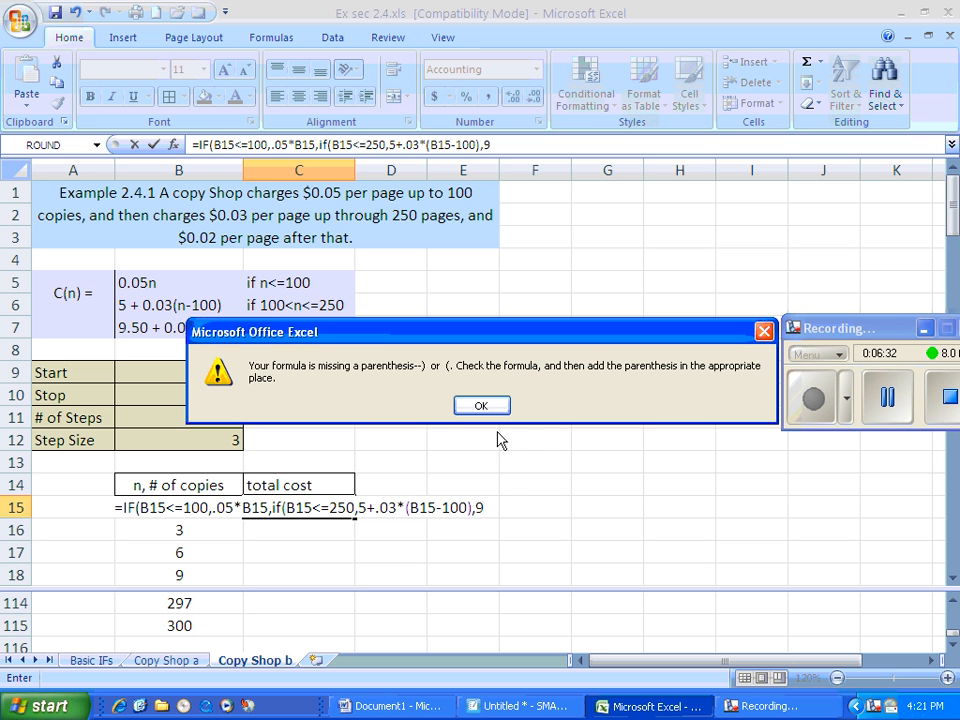
click(490, 408)
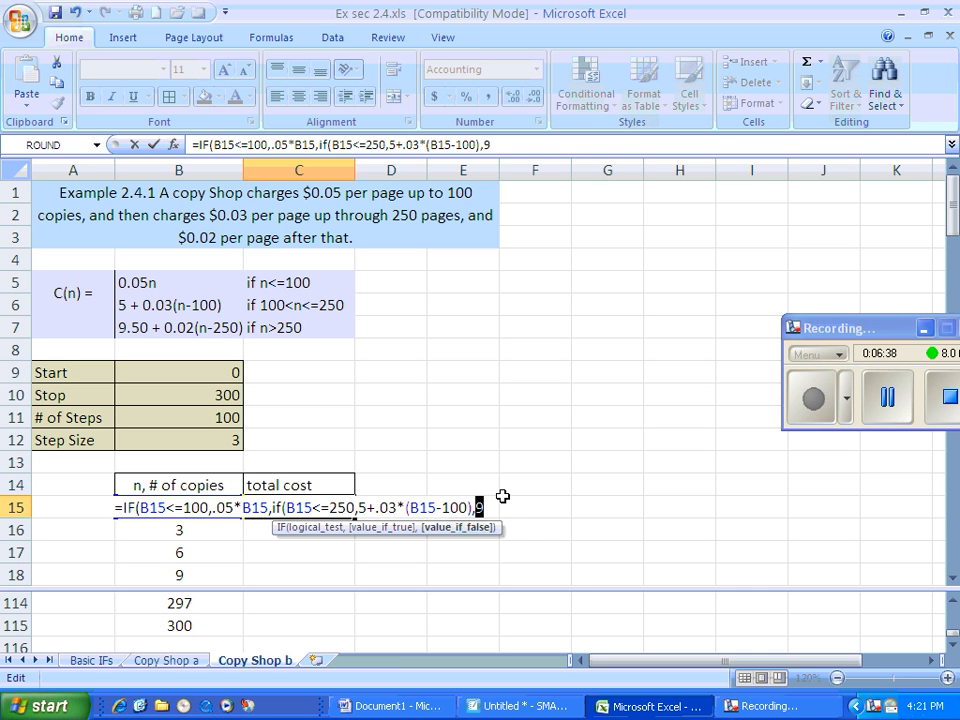
Complete the C15 formula with the third-tier cost 9.5+.02*(B15-250))), closing both IFs, and enter it
text(9.)
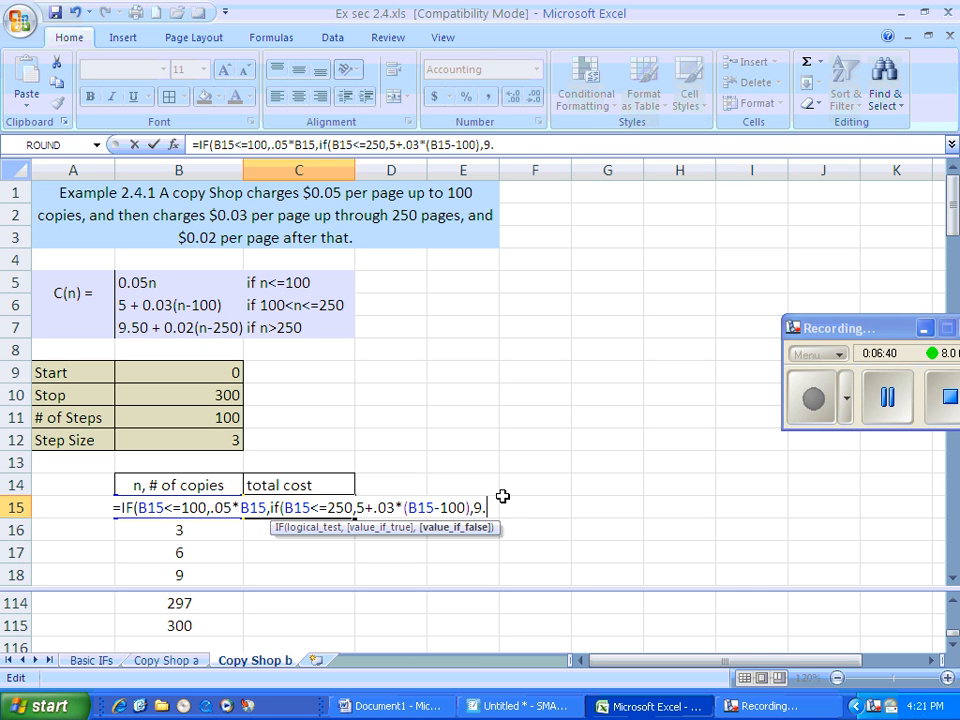
text(5+.02)
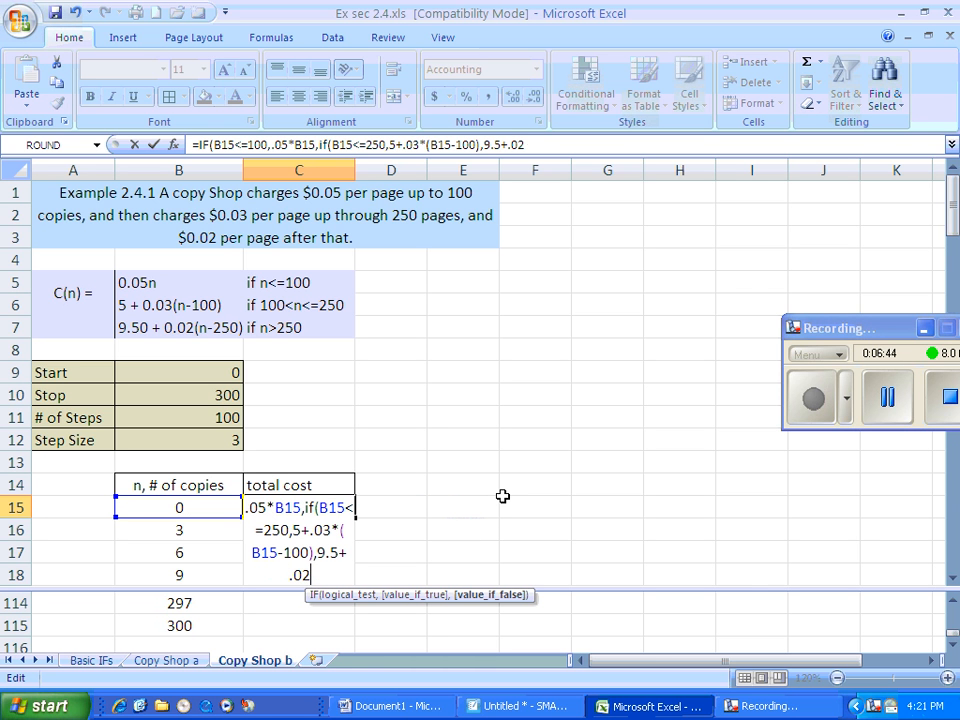
text(*(B15)
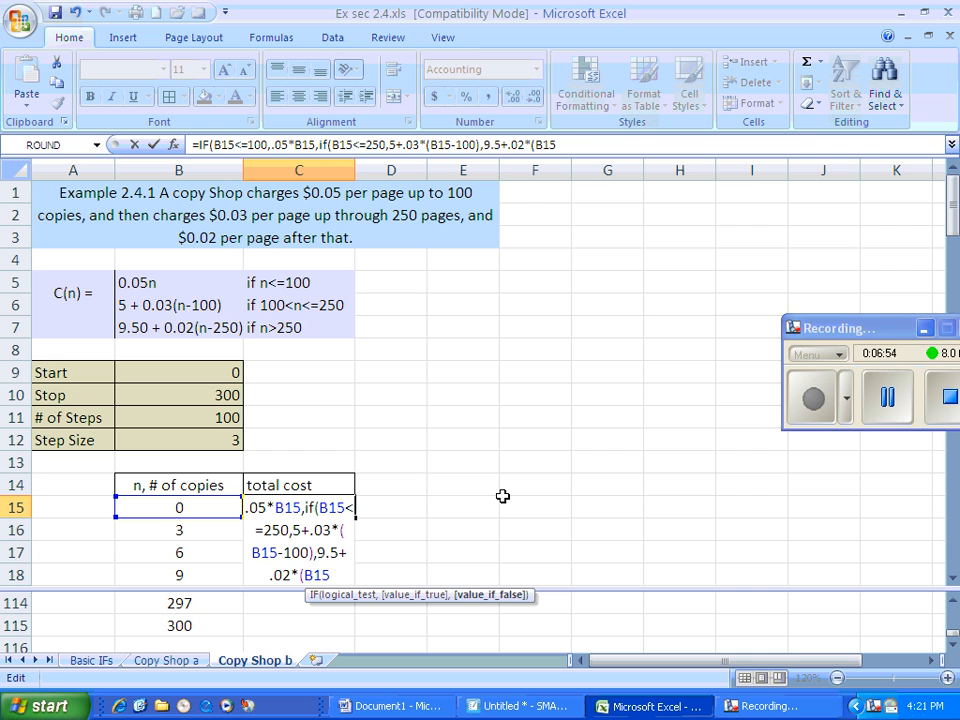
text(-2)
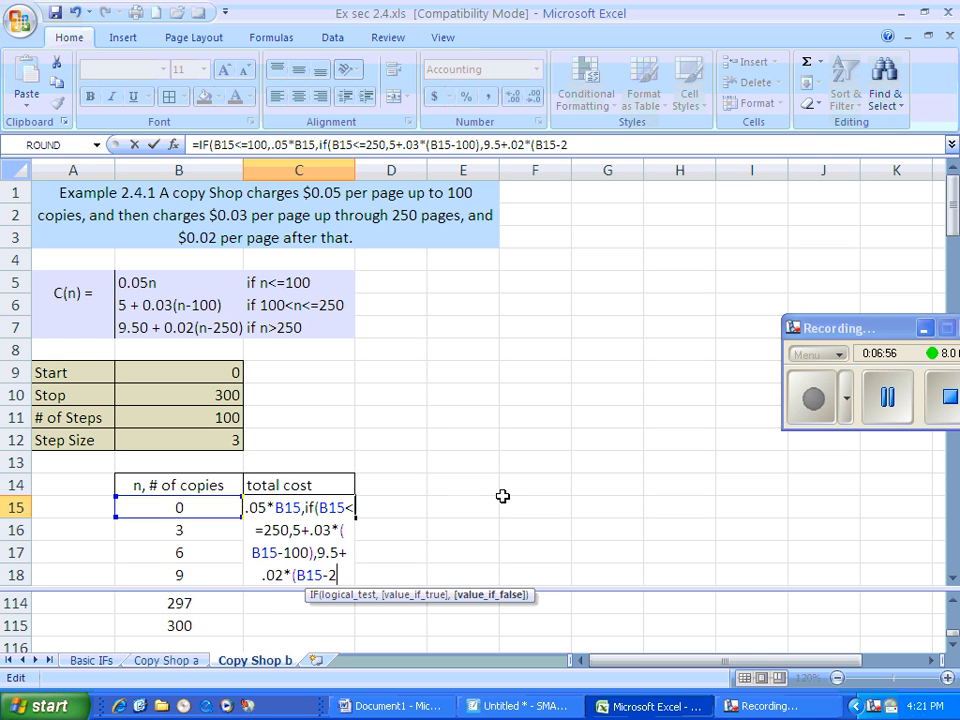
text(50))
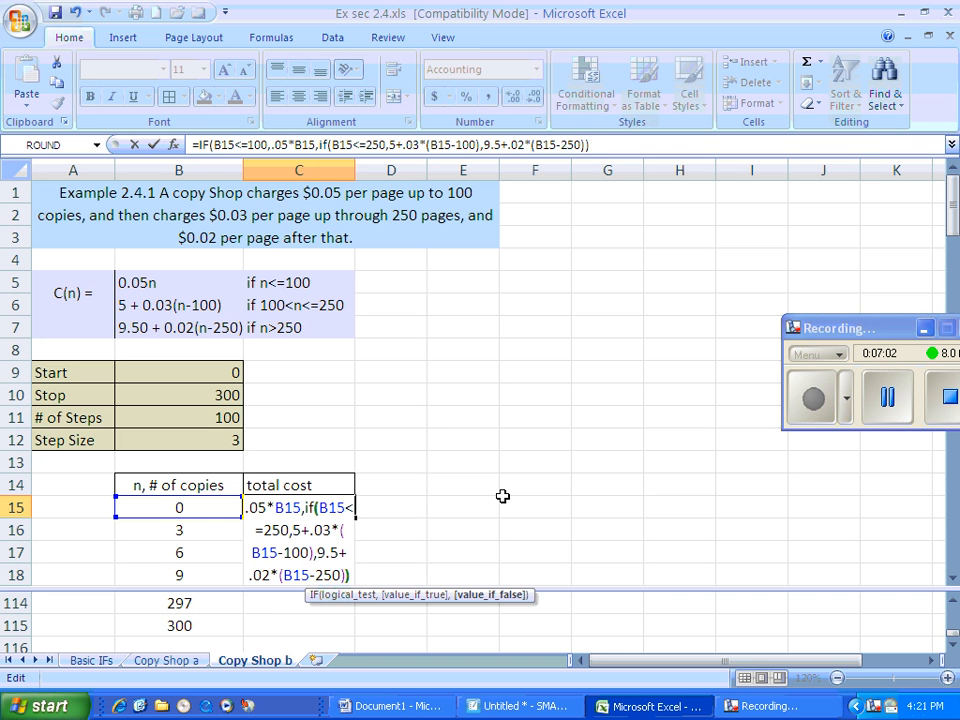
text()))
key(Return)
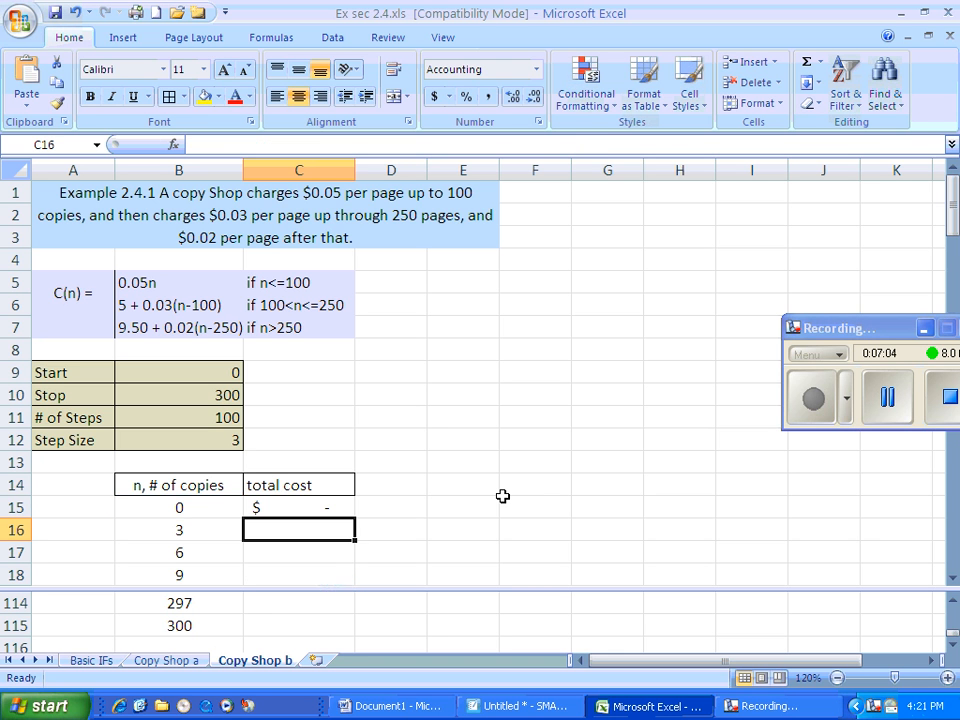
Fill the C15 formula down the total cost column through C115
click(305, 507)
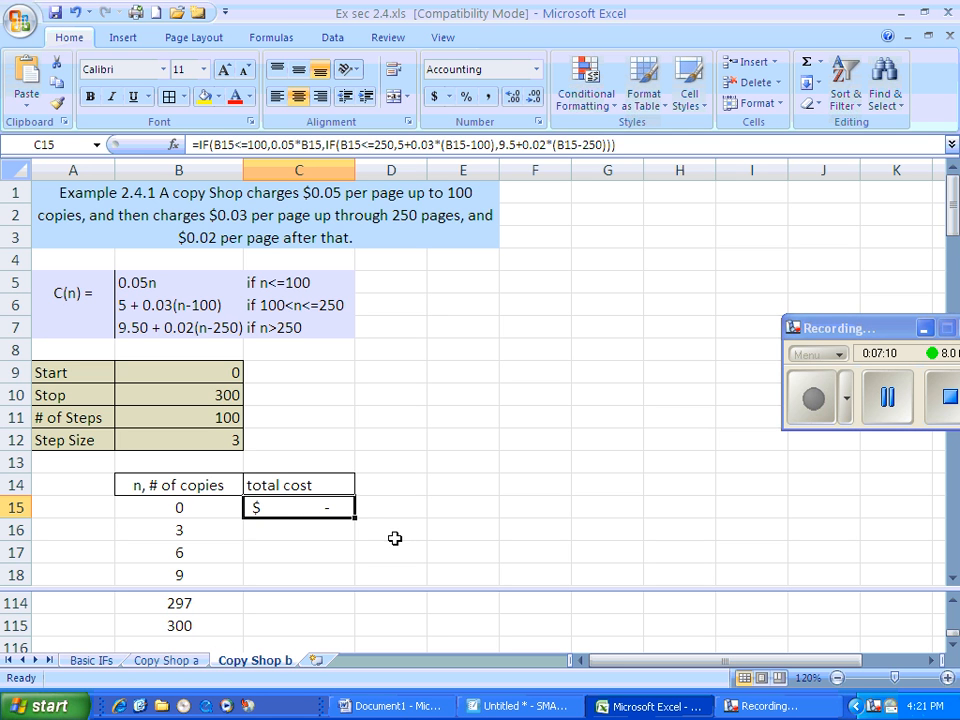
double_click(355, 515)
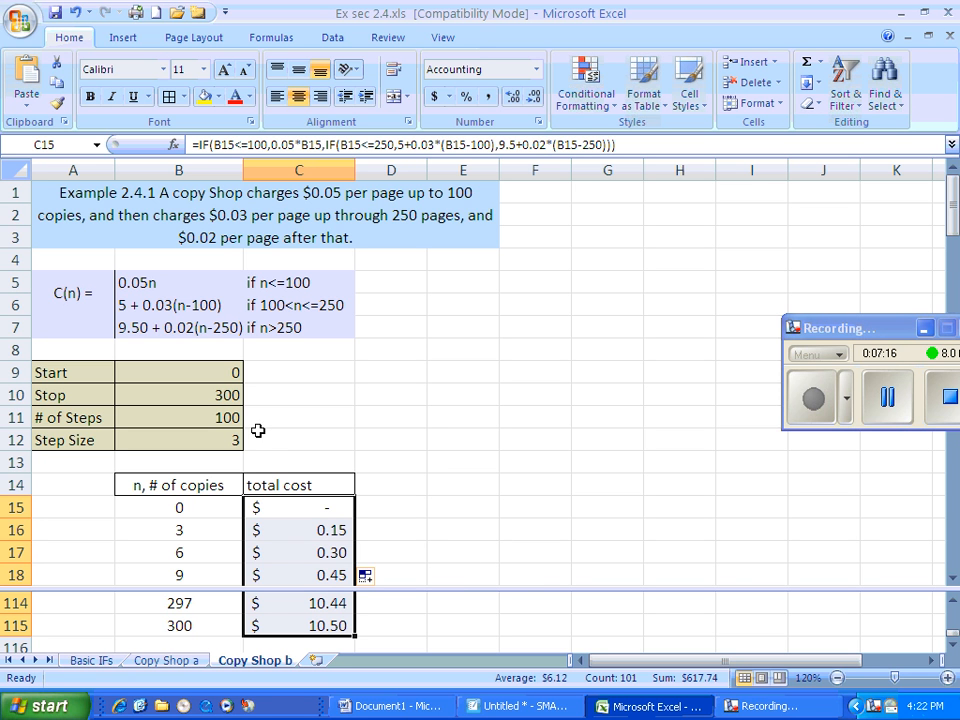
Set Start to 95 and Stop to 195, and examine the total costs around the 100-copy breakpoint
click(201, 371)
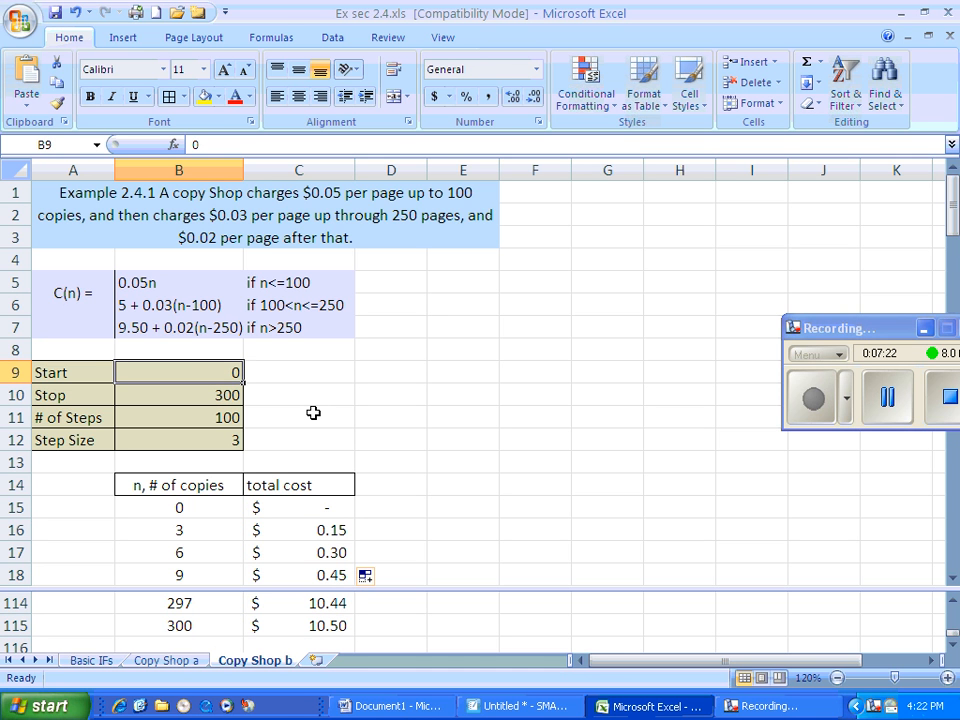
text(95)
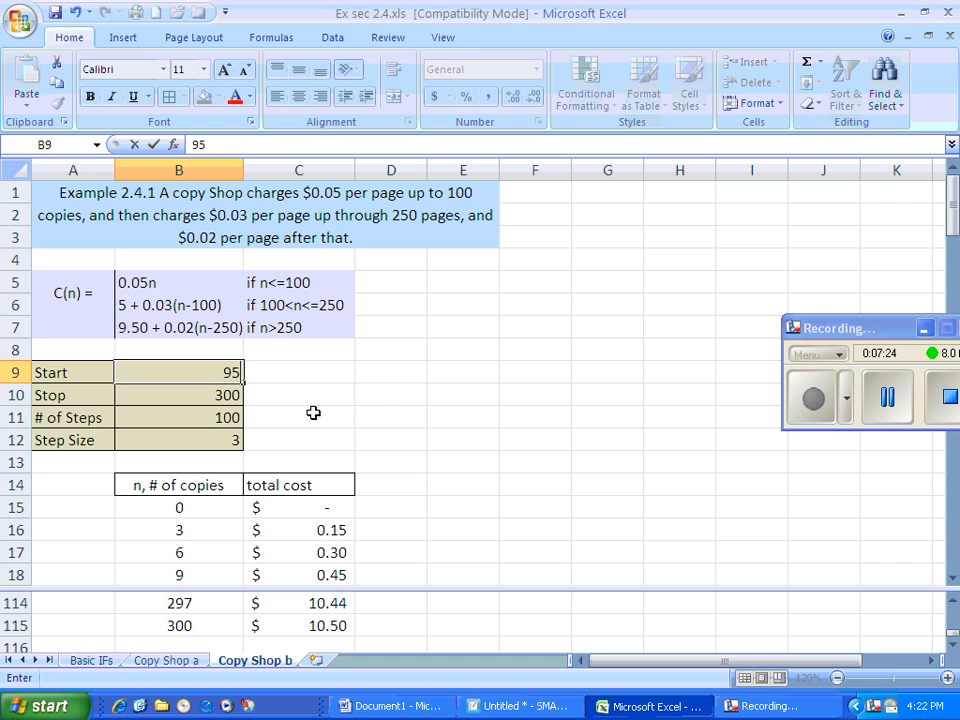
key(Return)
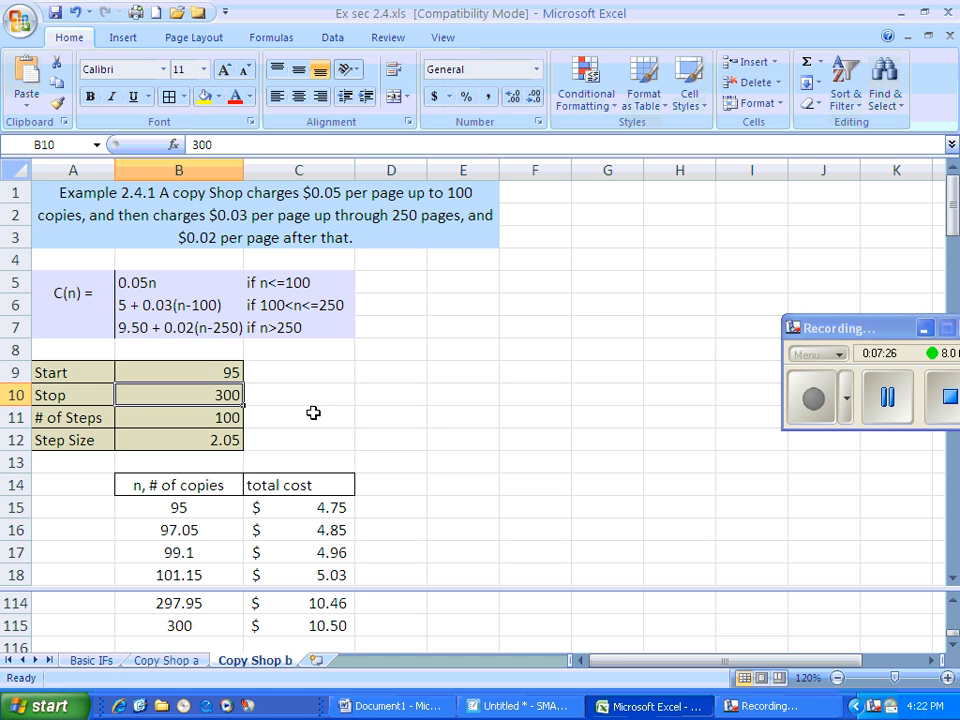
text(195)
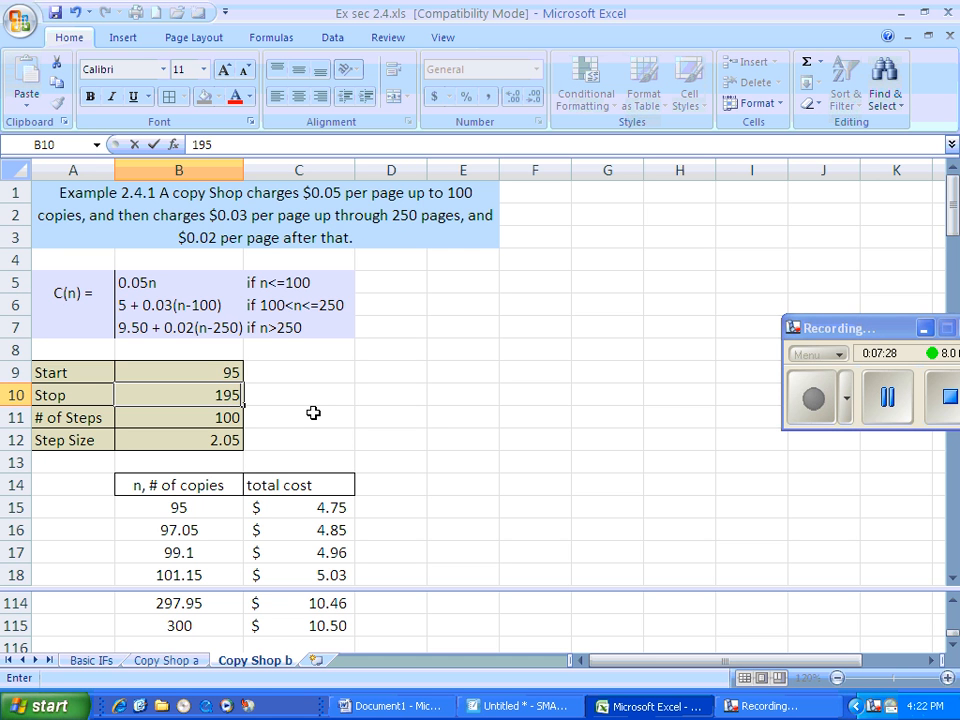
key(Return)
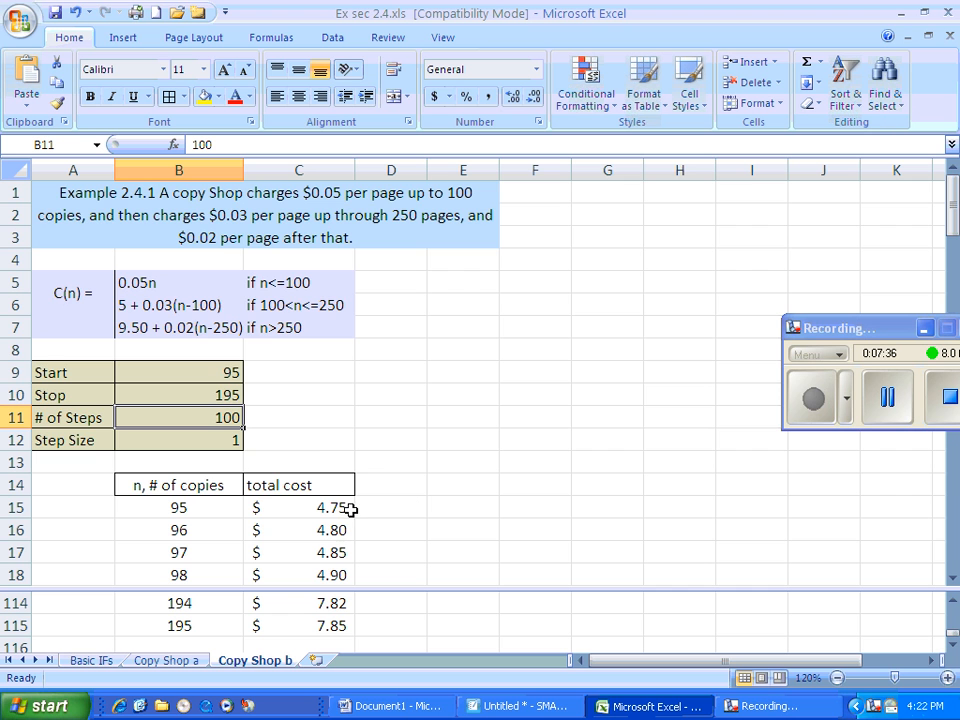
scroll(415, 538, down, 1)
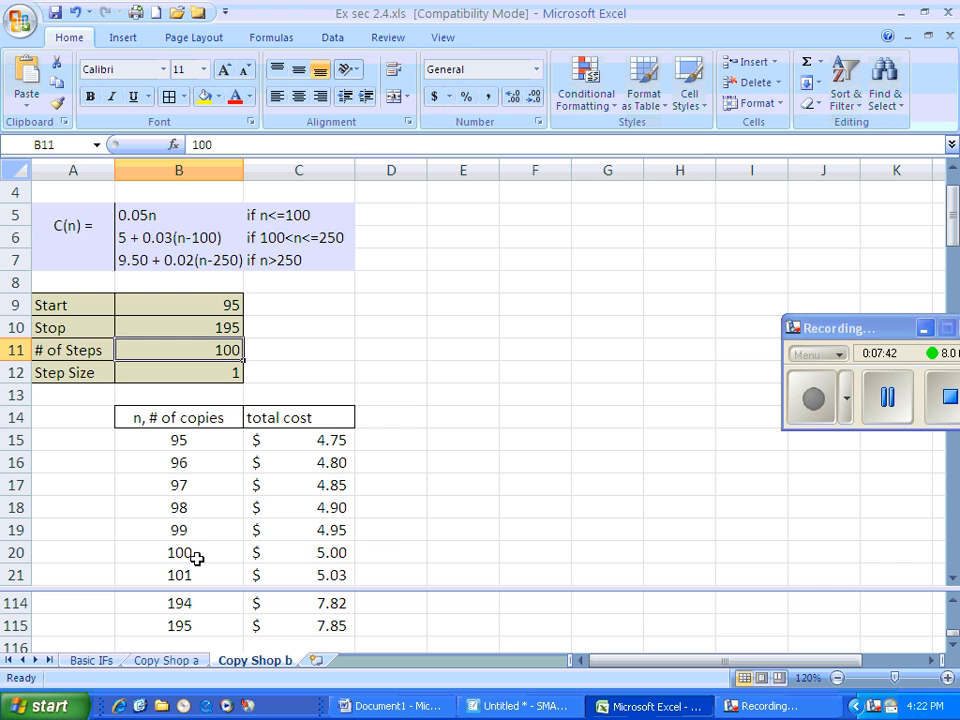
scroll(369, 568, down, 1)
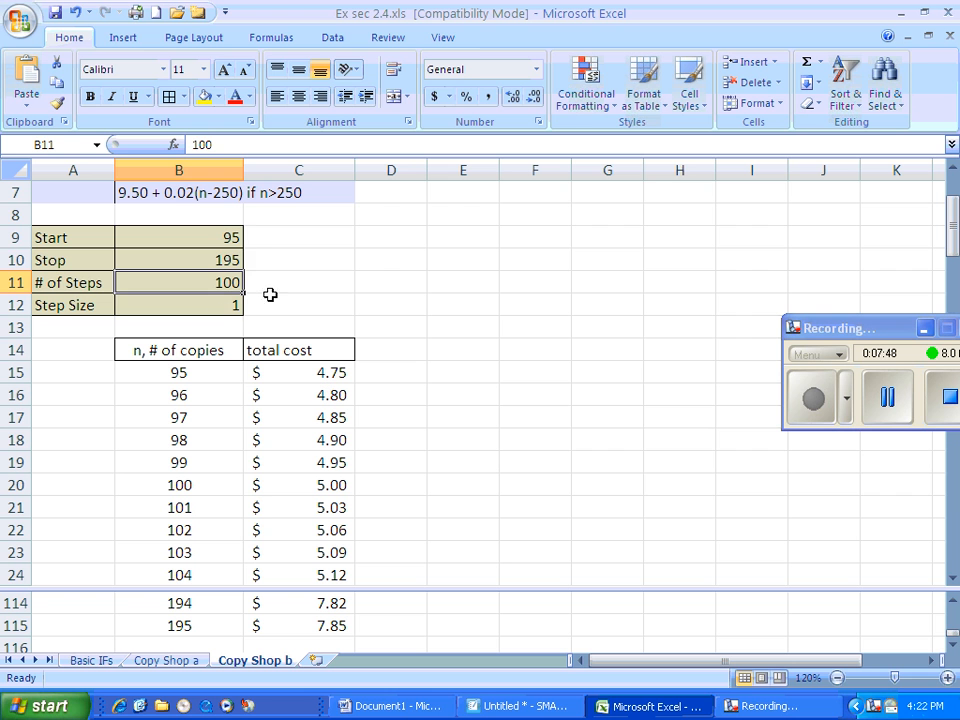
Set Start to 245 and Stop to 345 to test the total costs around the 250-copy breakpoint
click(211, 235)
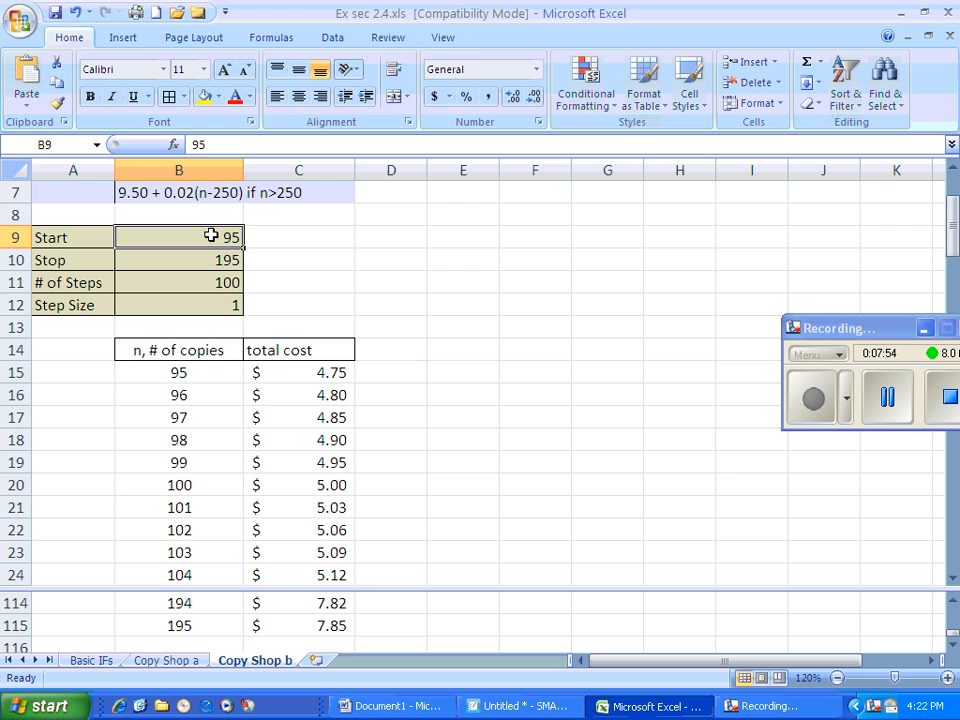
text(245)
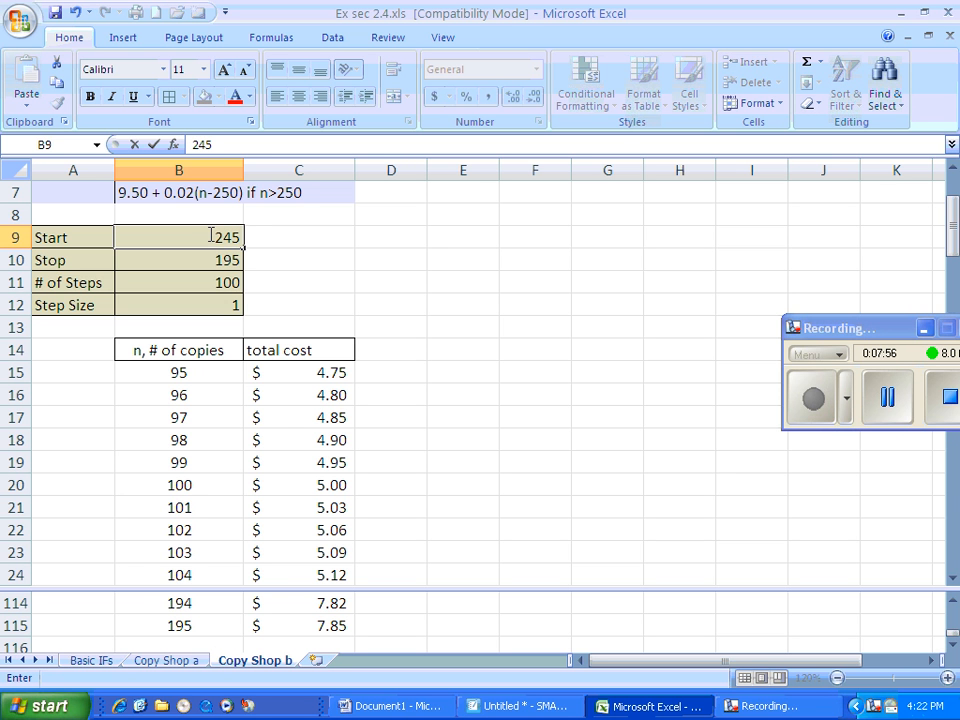
key(Return)
text(345)
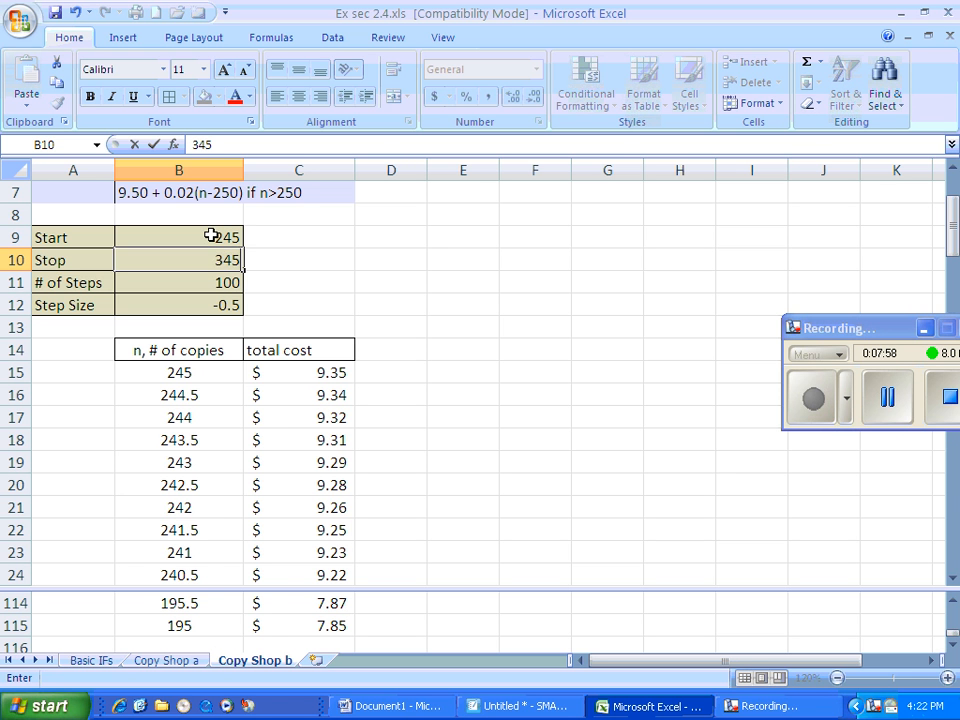
key(Return)
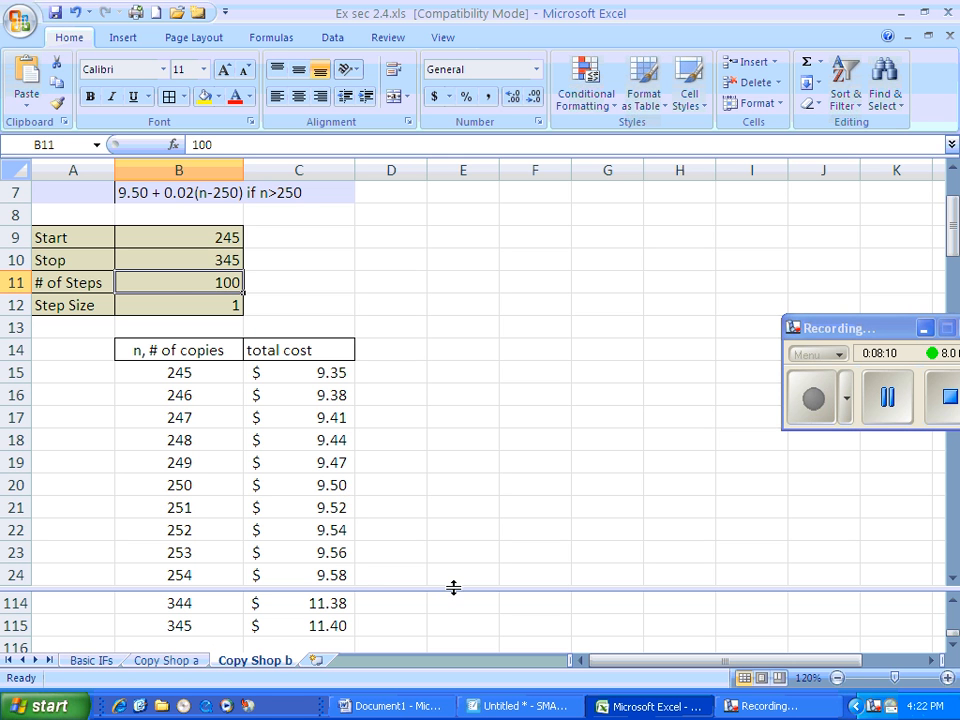
scroll(426, 525, up, 2)
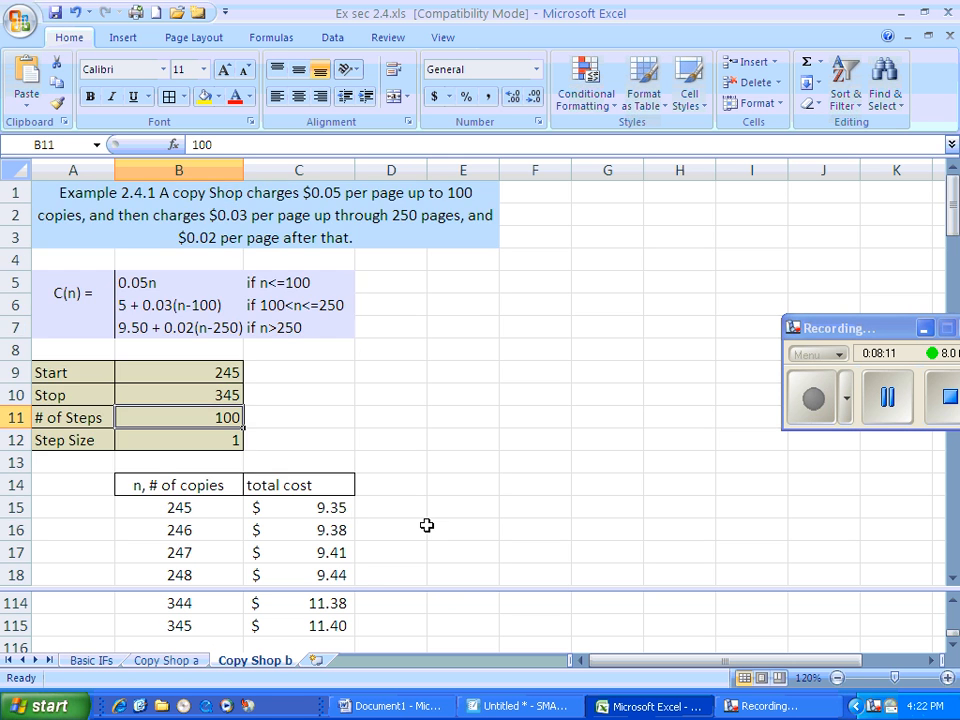
Set Start to 0 and Stop to 300 so the table spans all three pricing tiers
click(201, 370)
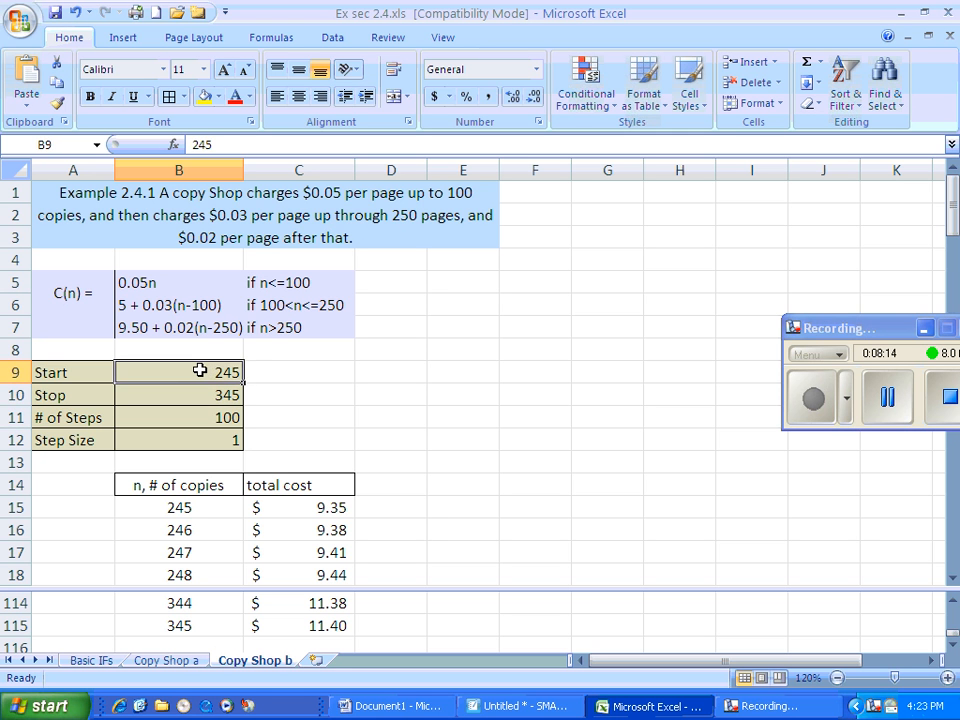
text(0)
key(Return)
text(30)
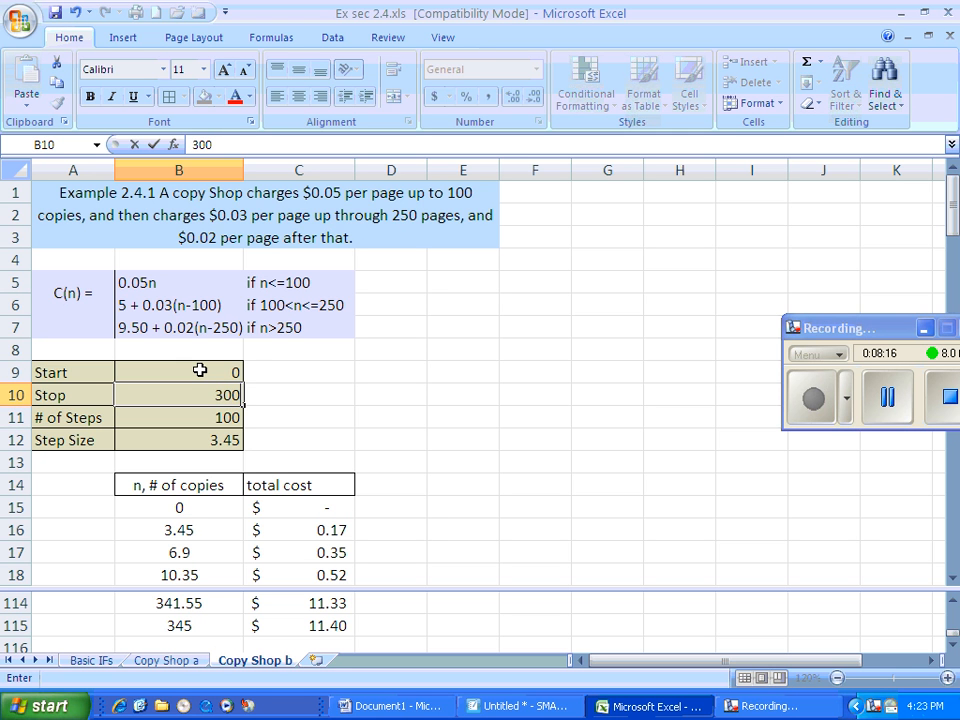
key(Return)
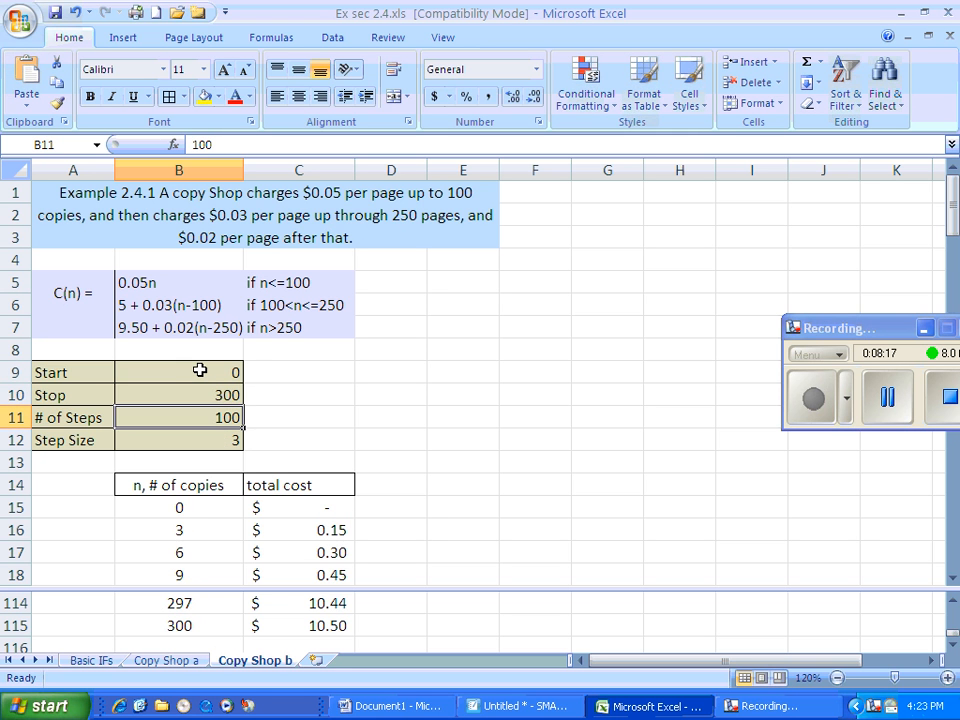
Insert a scatter chart with smooth lines and no markers from the copies and total cost data in B15:C115
click(182, 507)
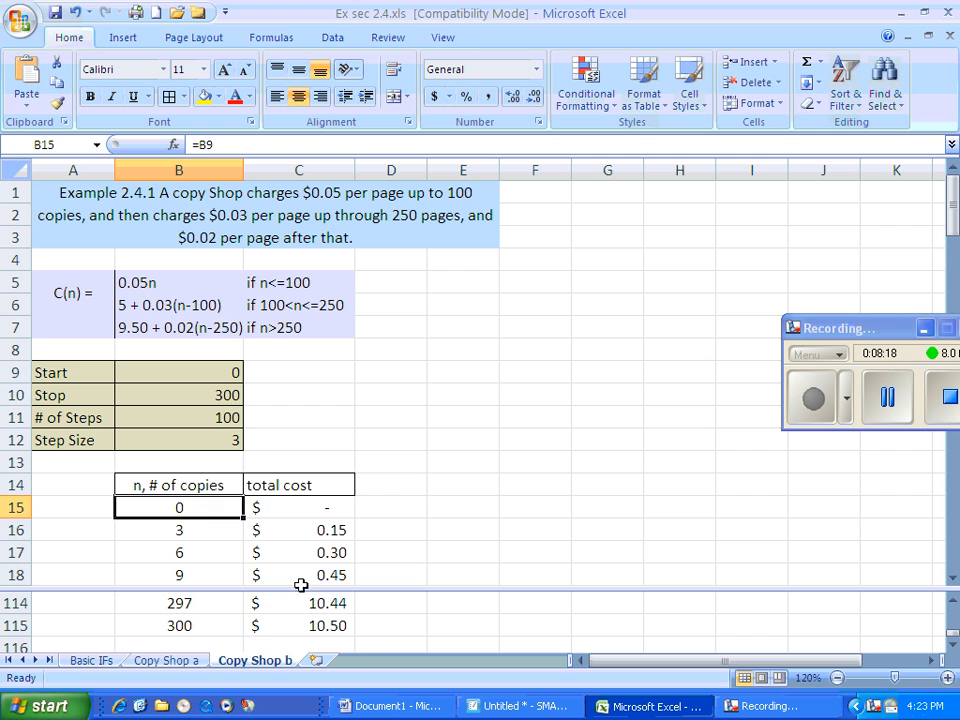
shift+click(334, 627)
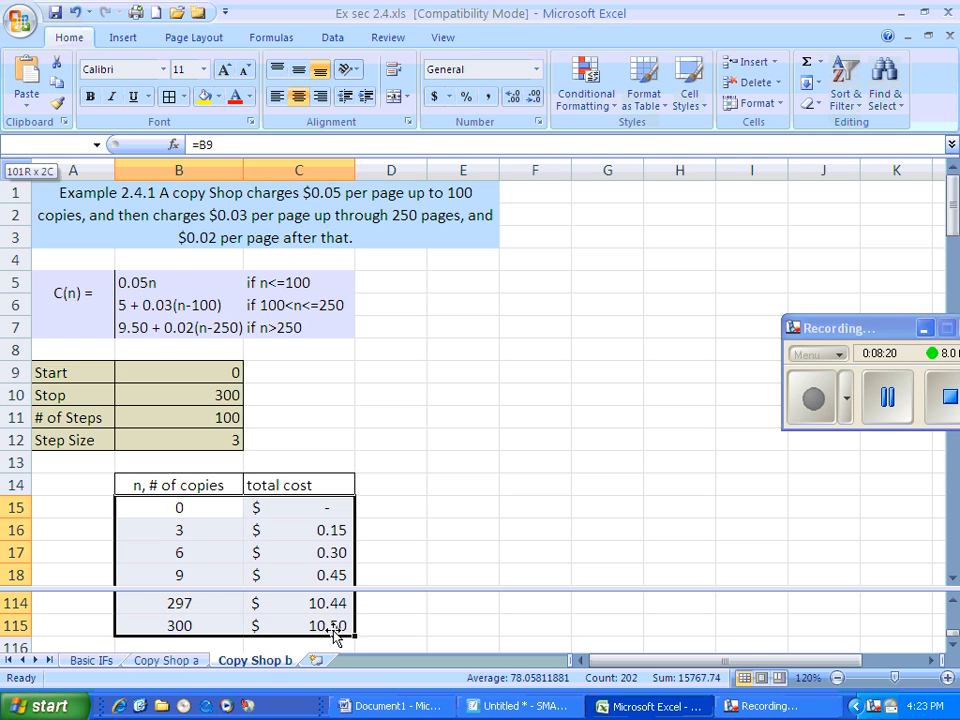
click(124, 39)
click(495, 78)
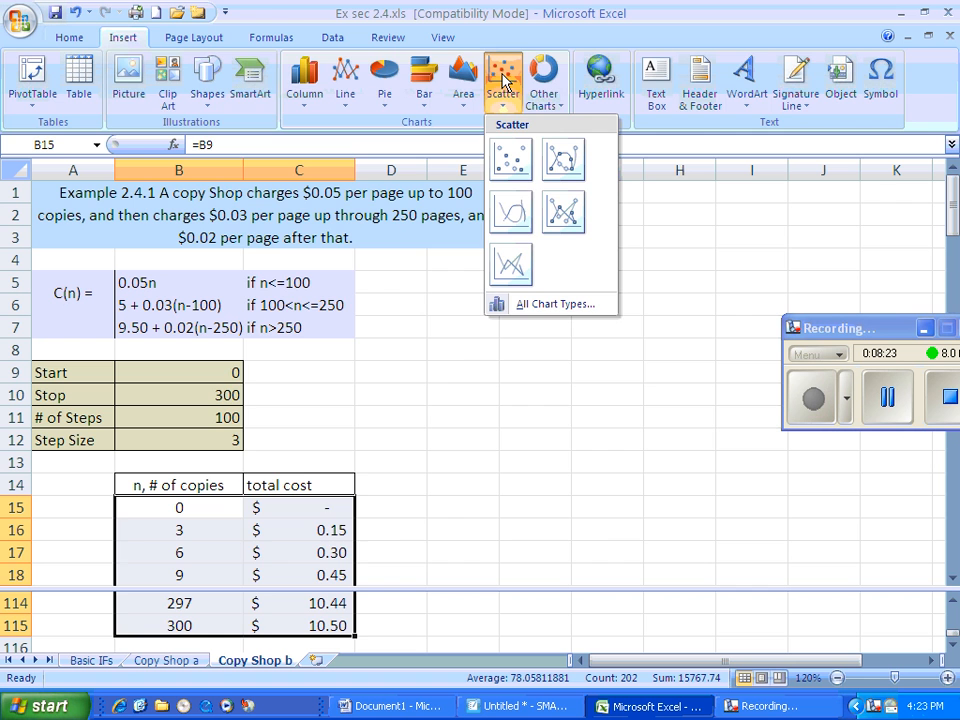
click(507, 208)
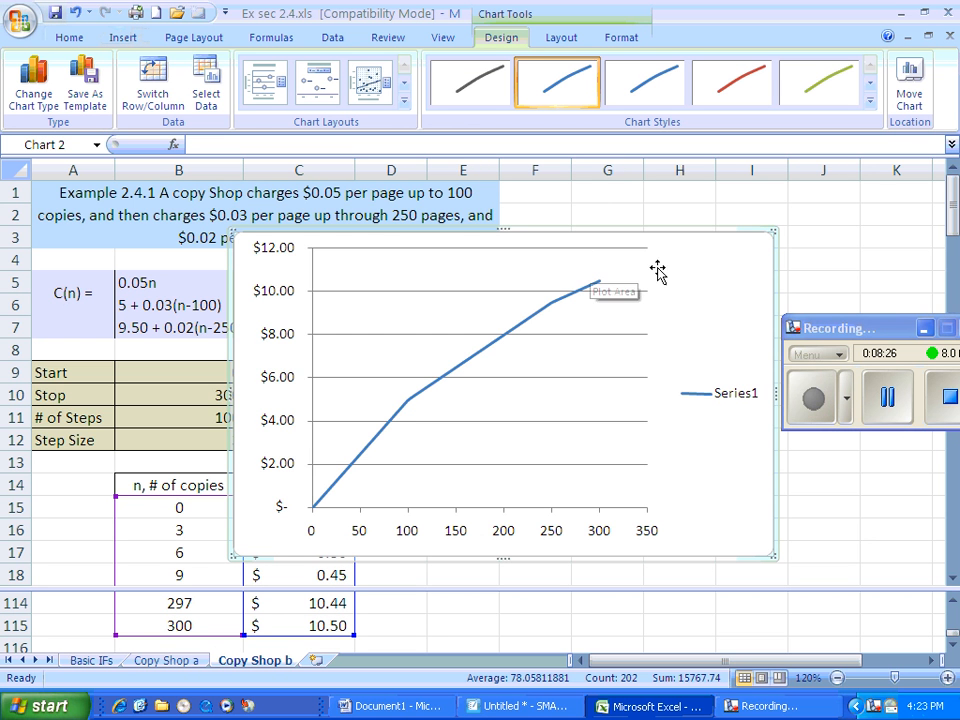
Move the chart clear of the total cost column and examine the cost line around 100 copies, 250 copies and beyond
drag(712, 261, 831, 287)
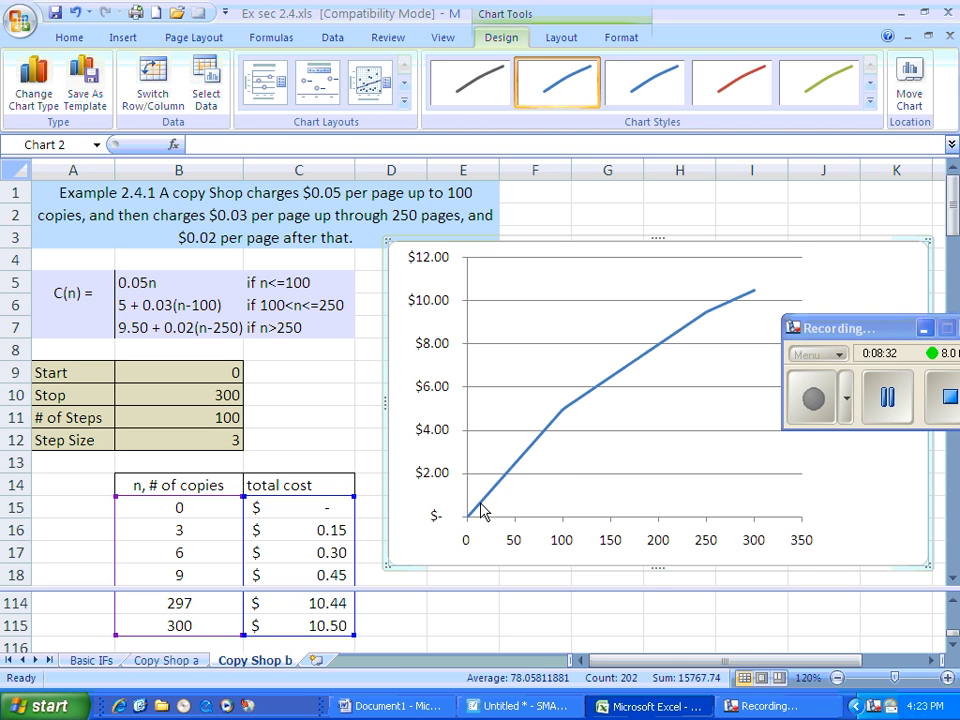
mouse_move(560, 418)
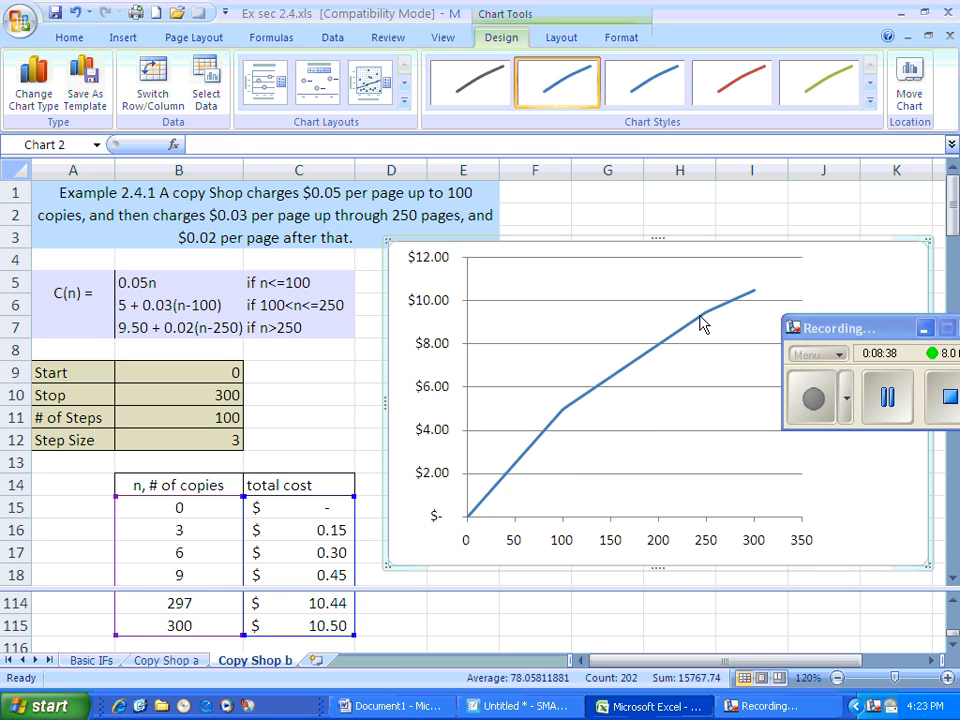
mouse_move(702, 322)
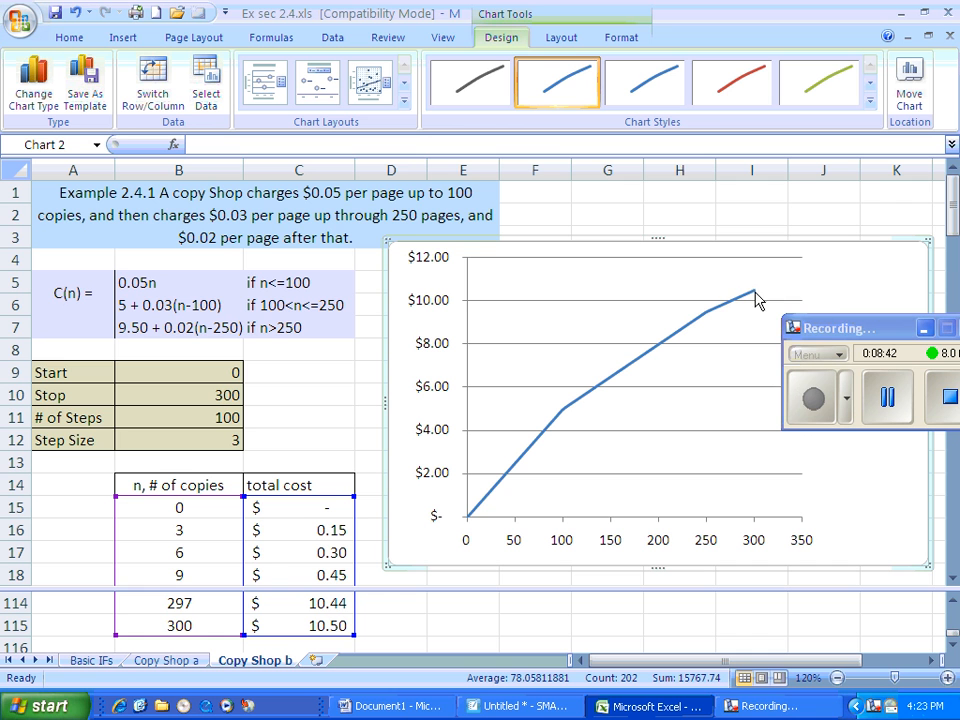
mouse_move(742, 305)
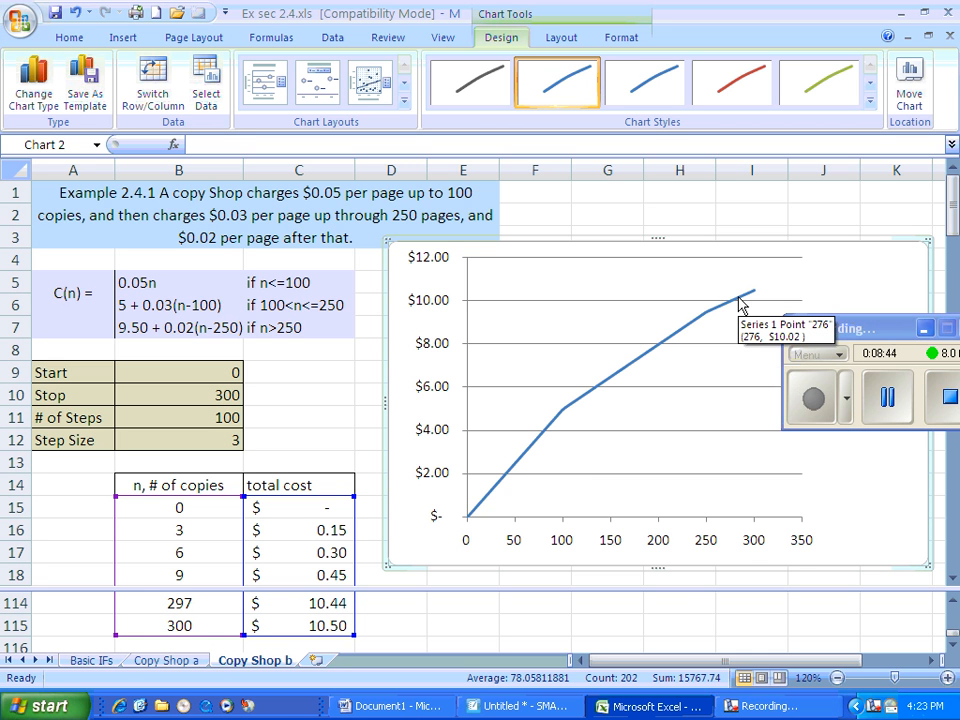